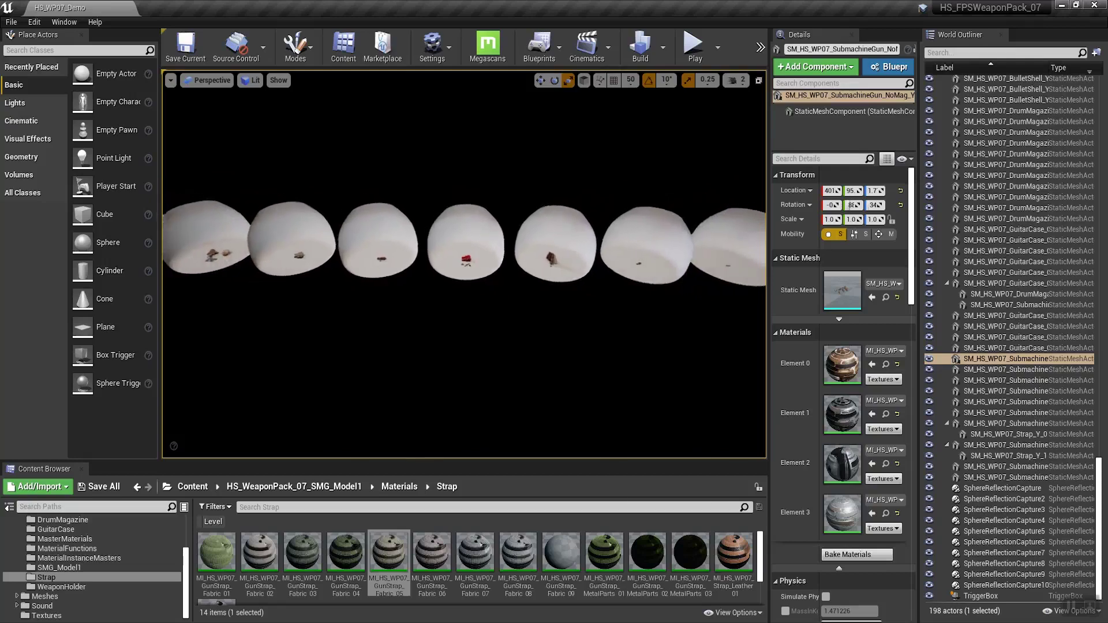
Step: Inspect the floating submachine gun and its strap in the demo level
{"action": "key", "text": "w"}
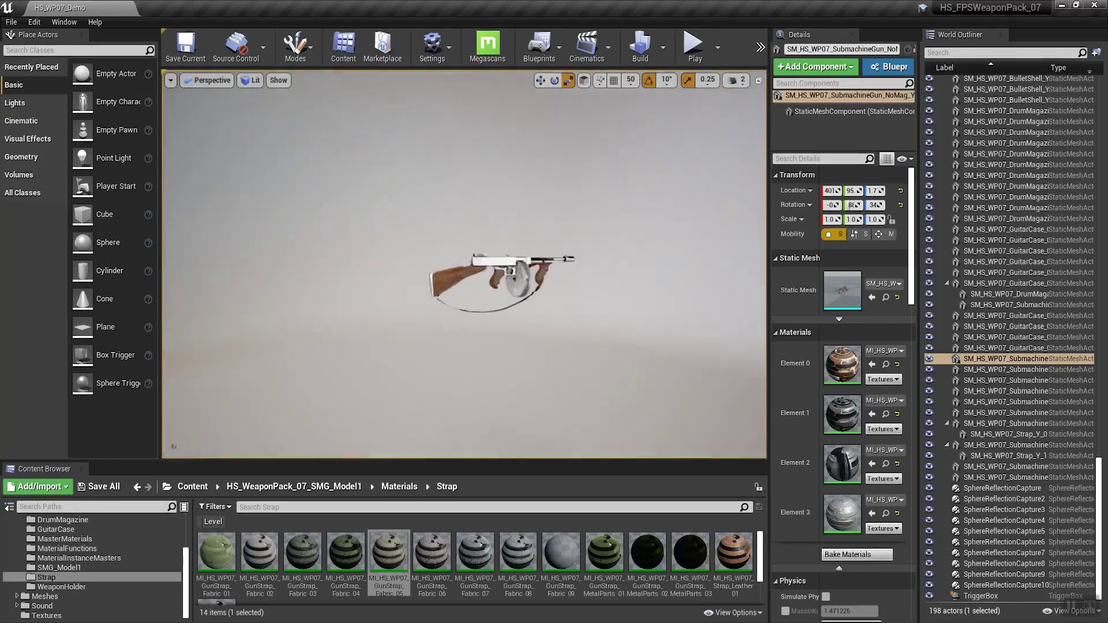
{"action": "left_click", "coordinate": [479, 186]}
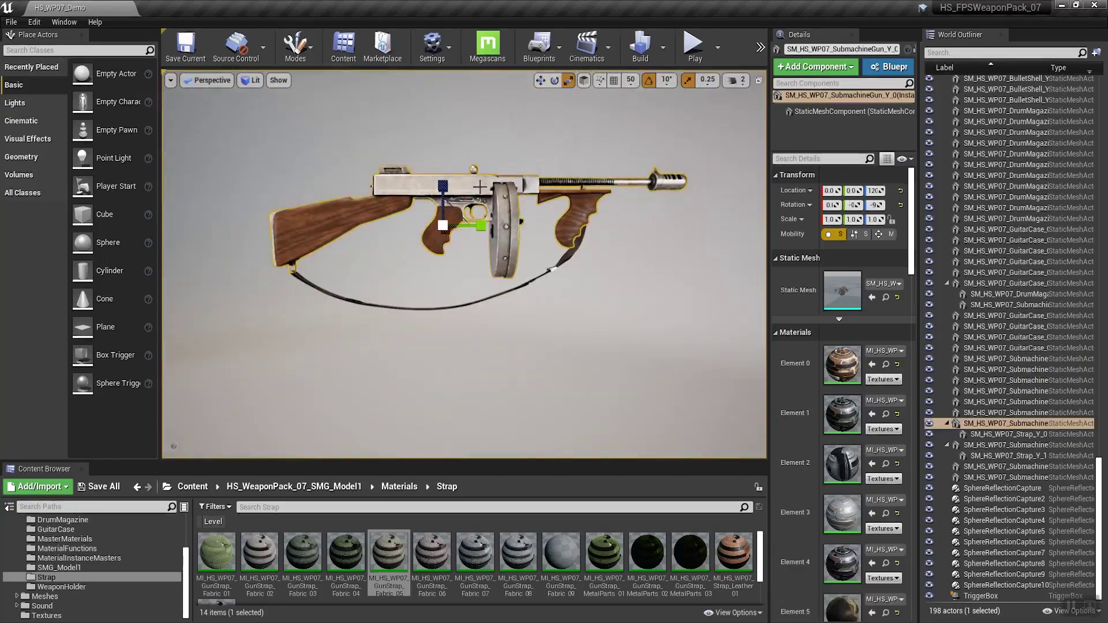
{"action": "left_click_drag", "start_coordinate": [574, 313], "coordinate": [568, 318], "text": "alt"}
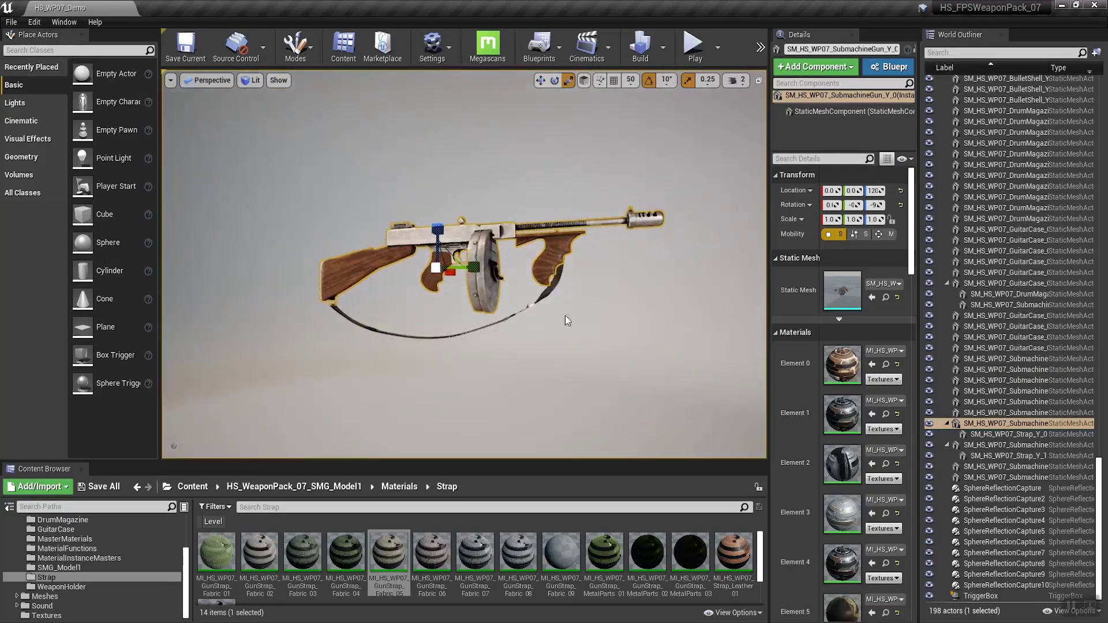
{"action": "left_click", "coordinate": [530, 306]}
{"action": "right_click_drag", "start_coordinate": [559, 371], "coordinate": [577, 433]}
Step: Select the grouped bullet shells in front of the drum magazines and examine them up close
{"action": "left_click", "coordinate": [407, 369]}
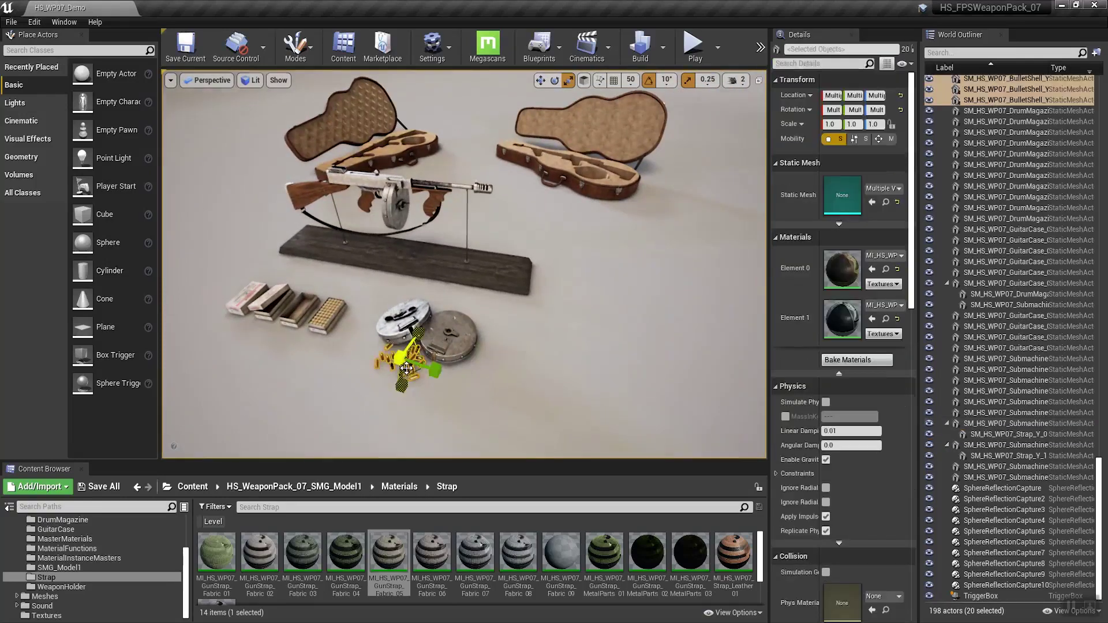
{"action": "key", "text": "f"}
{"action": "mouse_move", "coordinate": [562, 328]}
{"action": "left_mouse_down", "text": "alt"}
{"action": "mouse_move", "coordinate": [564, 370]}
{"action": "mouse_move", "coordinate": [564, 342]}
{"action": "left_mouse_up", "text": "alt"}
{"action": "mouse_move", "coordinate": [564, 346]}
{"action": "right_mouse_down", "text": "alt"}
{"action": "mouse_move", "coordinate": [462, 346]}
{"action": "mouse_move", "coordinate": [563, 341]}
{"action": "mouse_move", "coordinate": [559, 330]}
{"action": "right_mouse_up", "text": "alt"}
{"action": "key", "text": "w"}
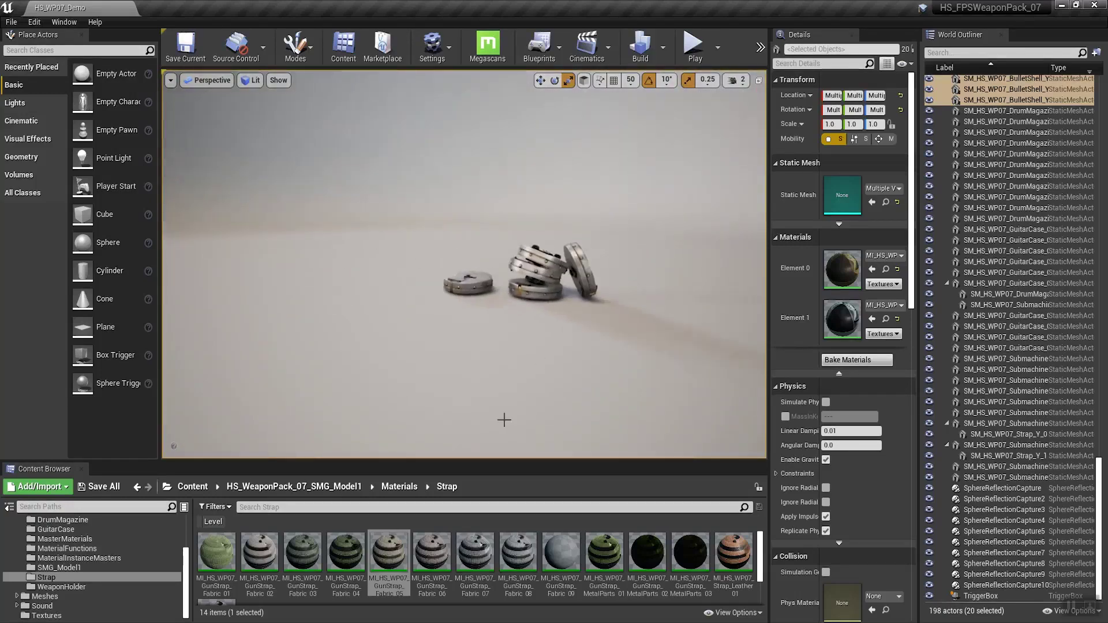
Step: Select a drum magazine in the stacked magazine display and view it from several sides
{"action": "left_click", "coordinate": [530, 283]}
{"action": "key", "text": "f"}
{"action": "left_click_drag", "start_coordinate": [442, 265], "coordinate": [578, 300], "text": "alt"}
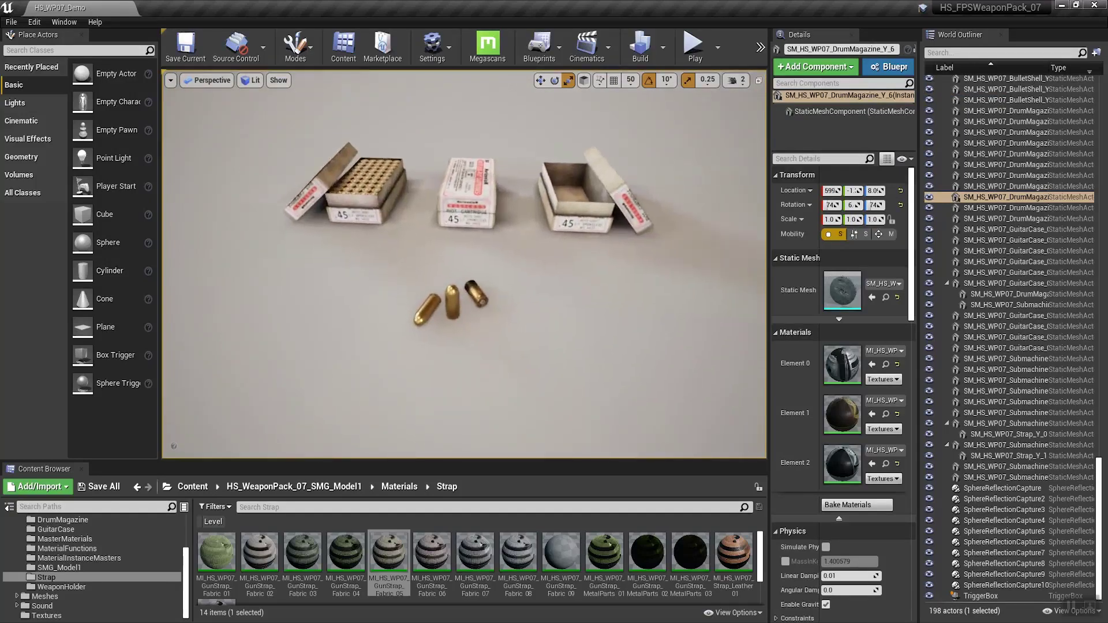
Step: Select the empty opened ammo box, check it in Player Collision view, and restore Lit view
{"action": "left_click", "coordinate": [603, 240]}
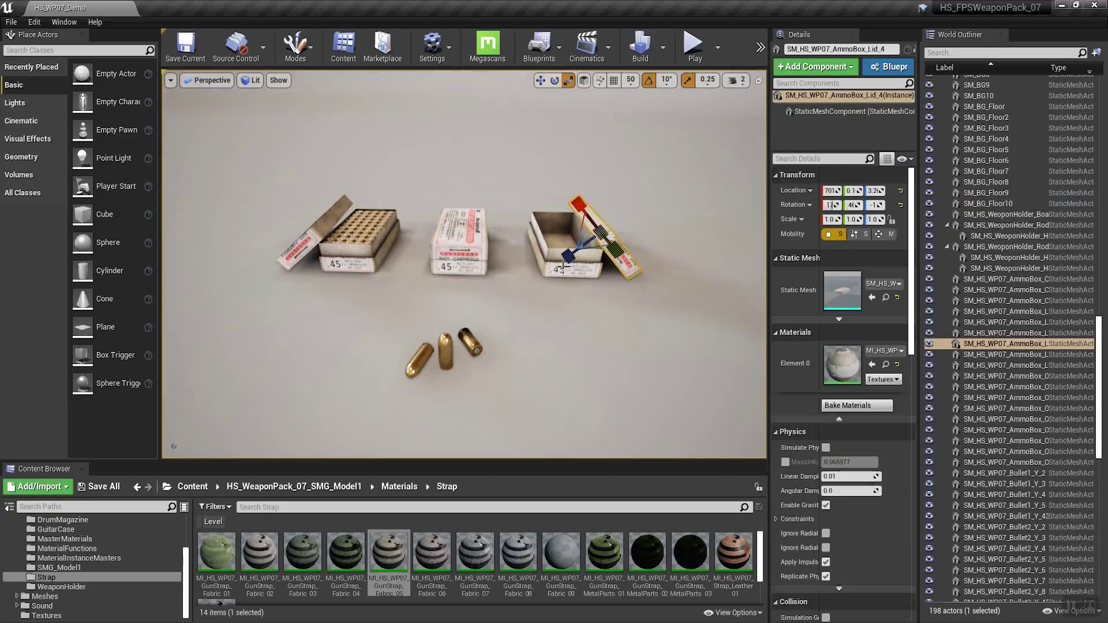
{"action": "left_click", "coordinate": [552, 255]}
{"action": "left_click", "coordinate": [249, 80]}
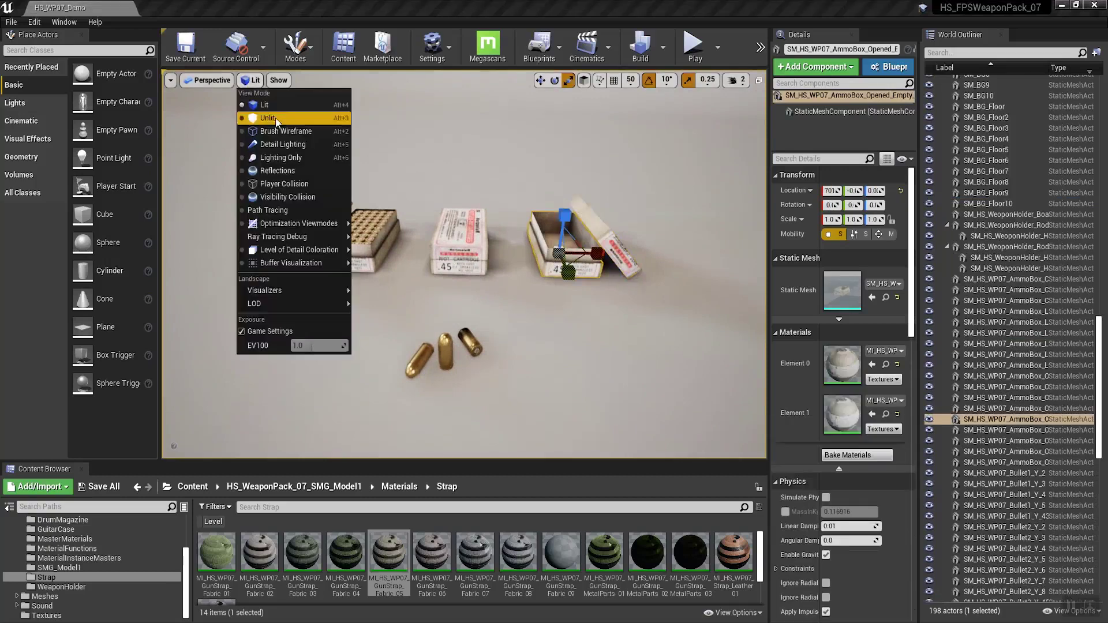
{"action": "left_click", "coordinate": [286, 186]}
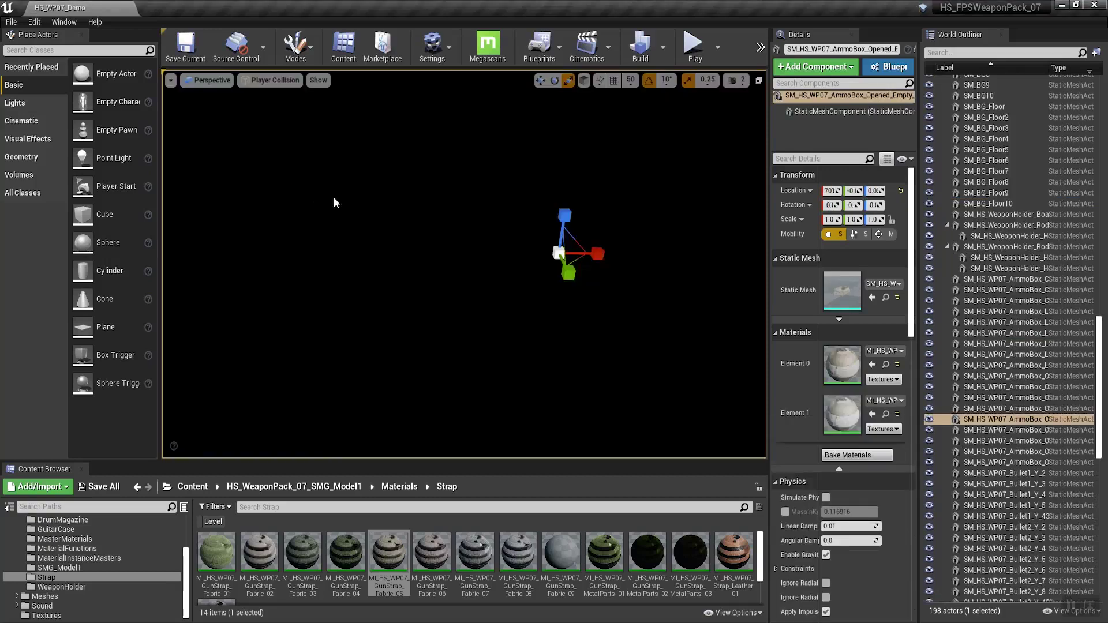
{"action": "left_click", "coordinate": [273, 81]}
{"action": "left_click", "coordinate": [273, 103]}
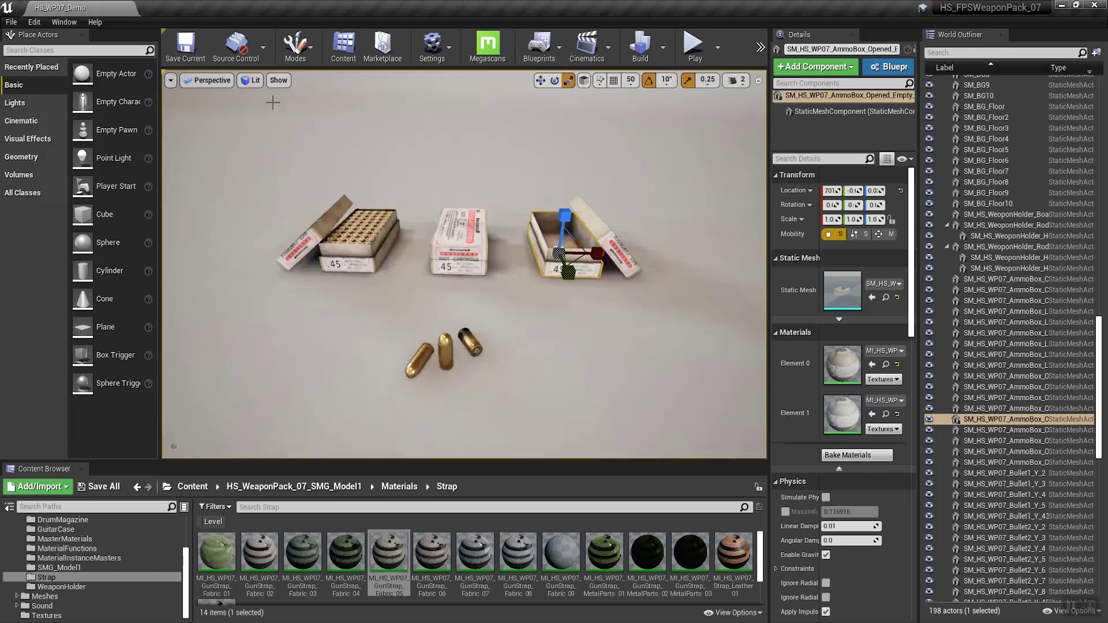
Step: Select all three ammo boxes together with their two lids and set their collision preset to PhysicsActor
{"action": "left_click", "coordinate": [617, 245], "text": "ctrl"}
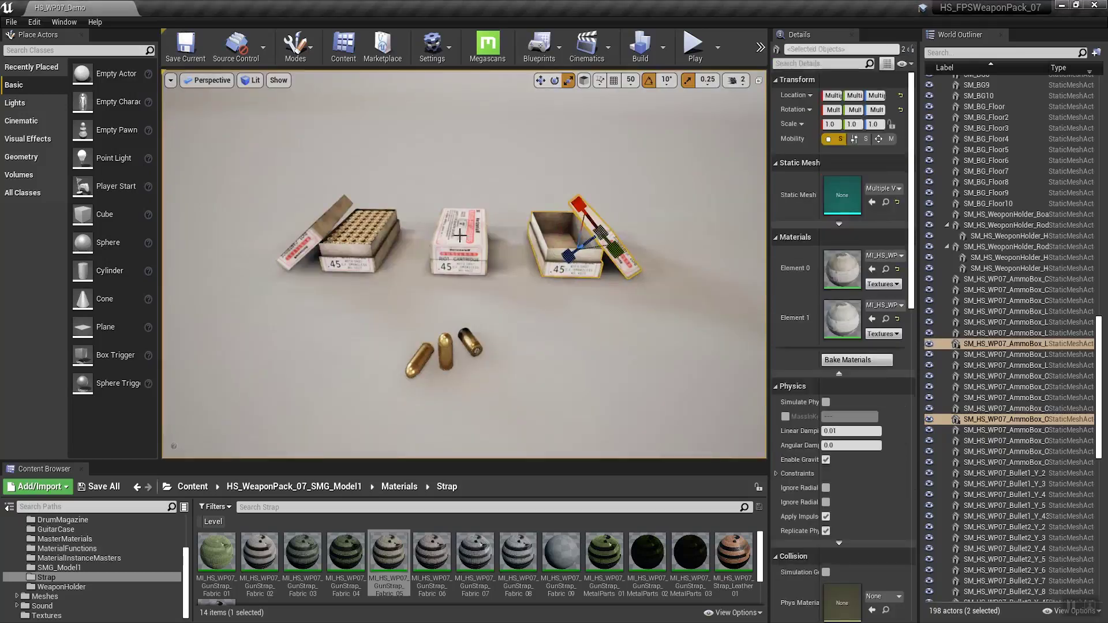
{"action": "left_click", "coordinate": [459, 242], "text": "ctrl"}
{"action": "left_click", "coordinate": [312, 234], "text": "ctrl"}
{"action": "right_click_drag", "start_coordinate": [831, 556], "coordinate": [832, 285]}
{"action": "scroll", "coordinate": [832, 285], "scroll_direction": "down", "scroll_amount": 3}
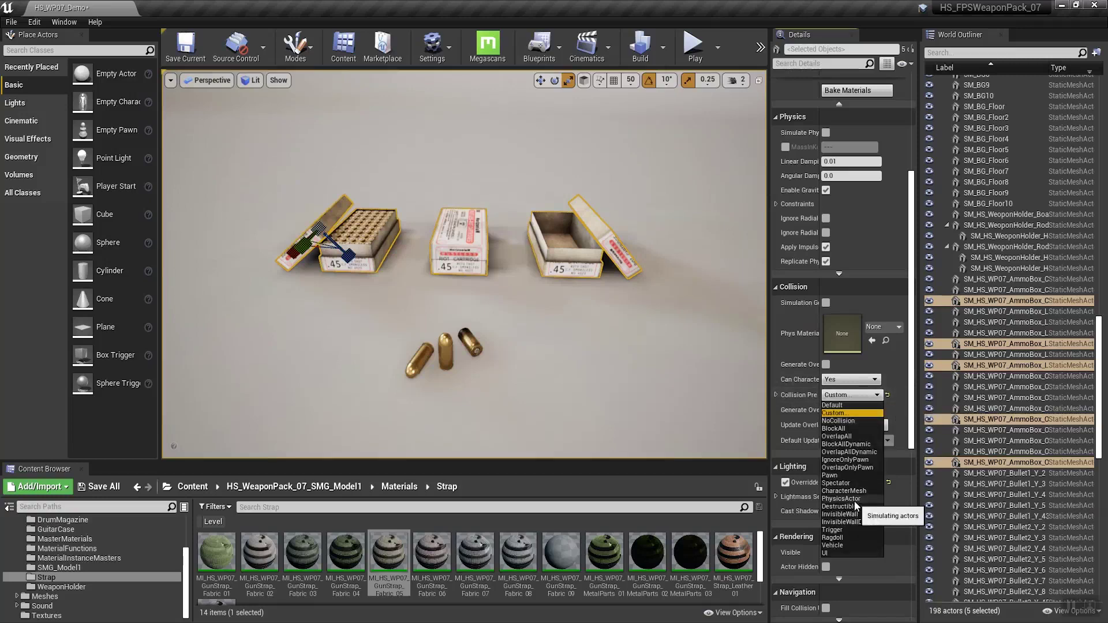
Step: Examine the ammo boxes' collision shapes in Player Collision view and switch back to Lit view
{"action": "left_click", "coordinate": [251, 81]}
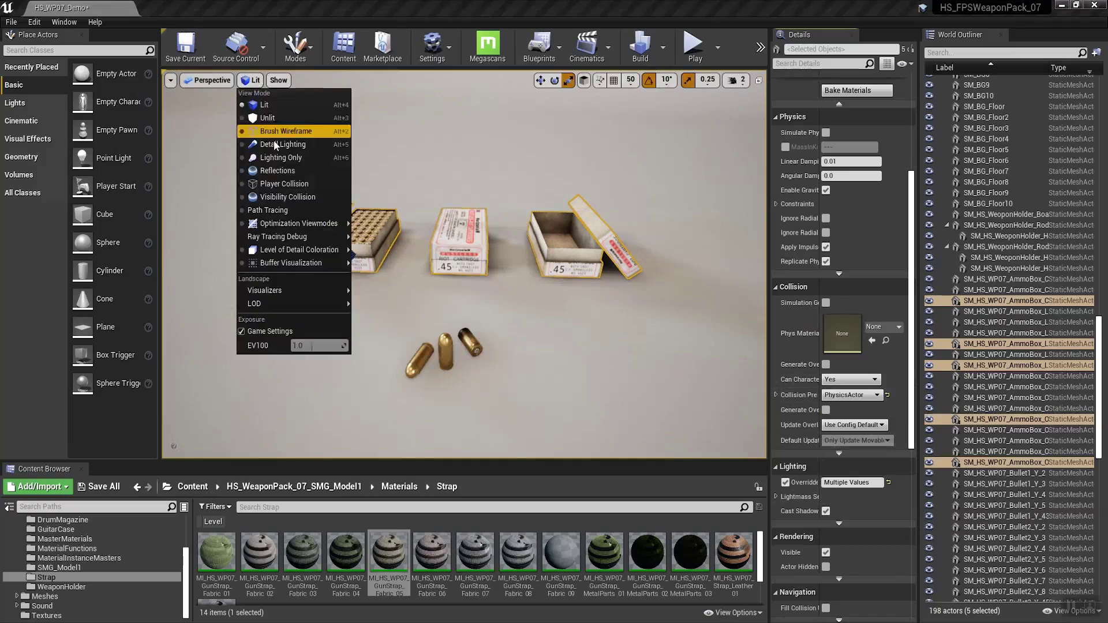
{"action": "left_click", "coordinate": [282, 185]}
{"action": "left_click", "coordinate": [575, 251]}
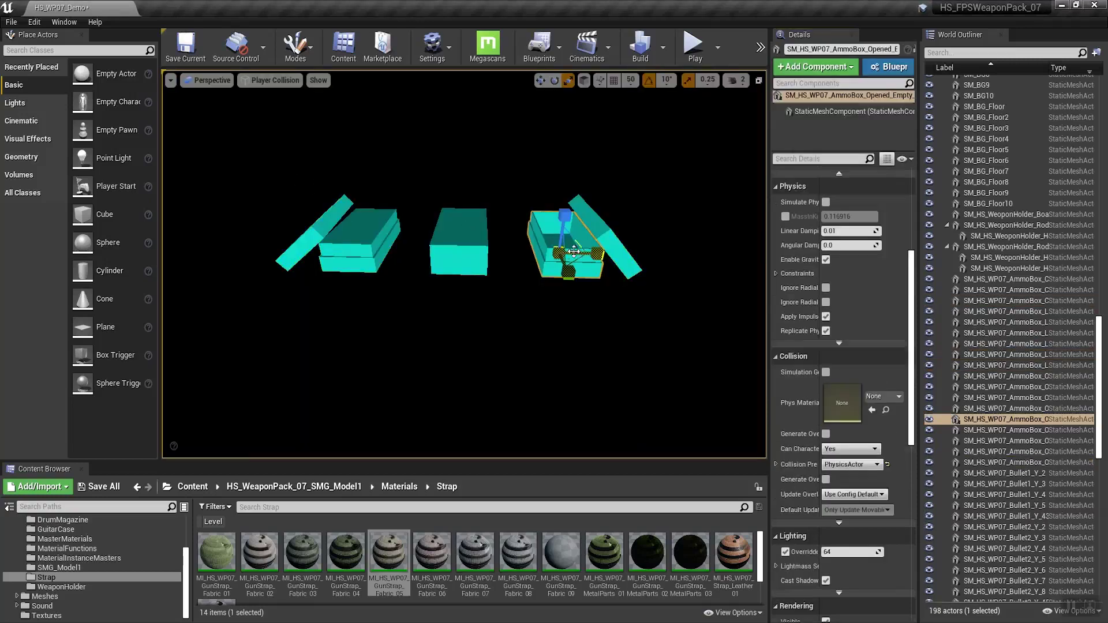
{"action": "left_click", "coordinate": [459, 243]}
{"action": "left_click", "coordinate": [358, 242]}
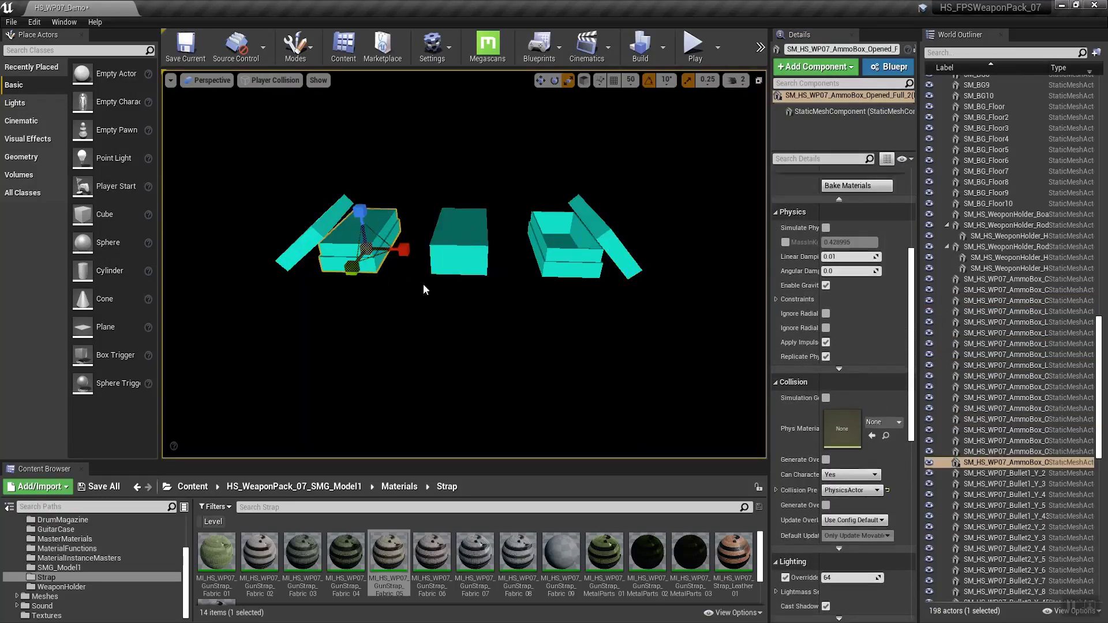
{"action": "left_click", "coordinate": [271, 80]}
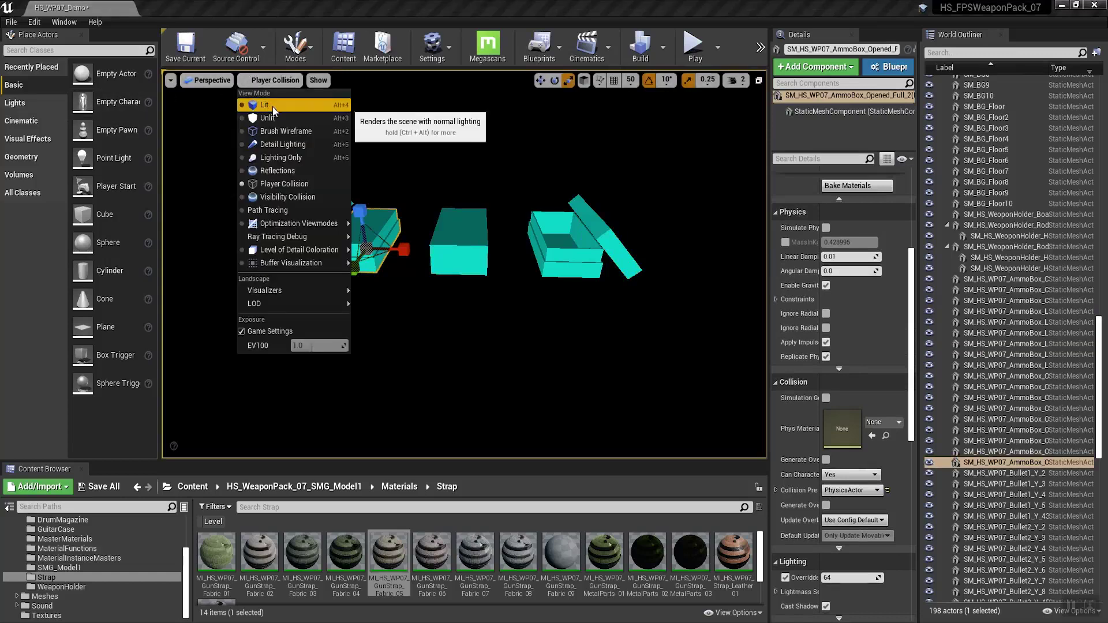
{"action": "left_click", "coordinate": [272, 106]}
Step: Look over the crossed submachine guns display and the whole row of display domes
{"action": "middle_click_drag", "start_coordinate": [461, 209], "coordinate": [453, 174]}
{"action": "mouse_move", "coordinate": [585, 258]}
{"action": "right_mouse_down"}
{"action": "mouse_move", "coordinate": [568, 229]}
{"action": "mouse_move", "coordinate": [584, 272]}
{"action": "mouse_move", "coordinate": [451, 254]}
{"action": "mouse_move", "coordinate": [583, 254]}
{"action": "right_mouse_up"}
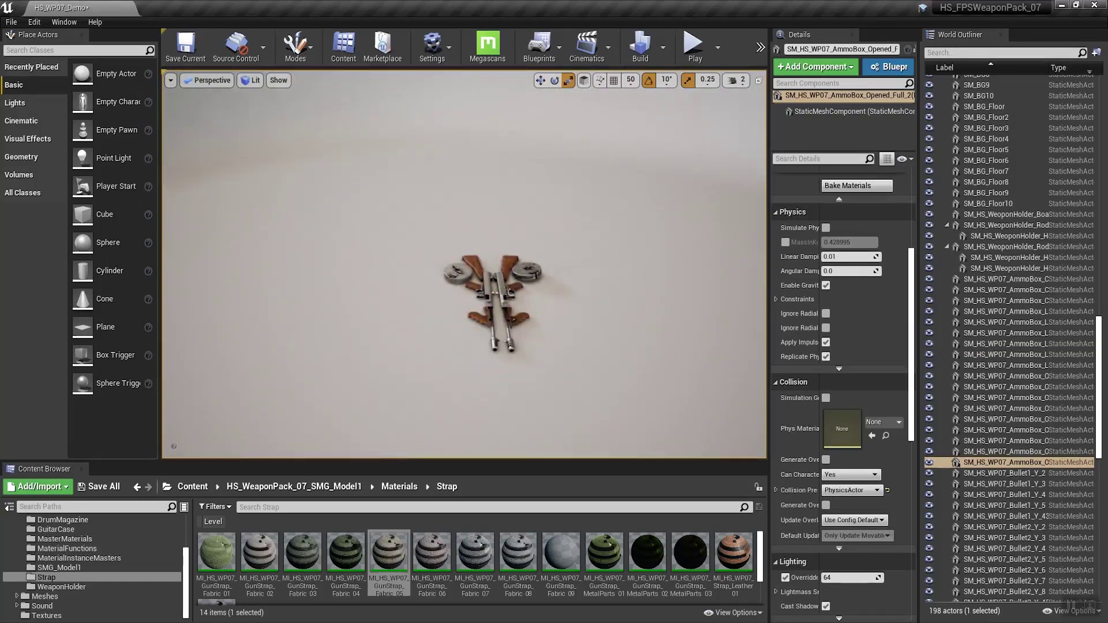
{"action": "key", "text": "d"}
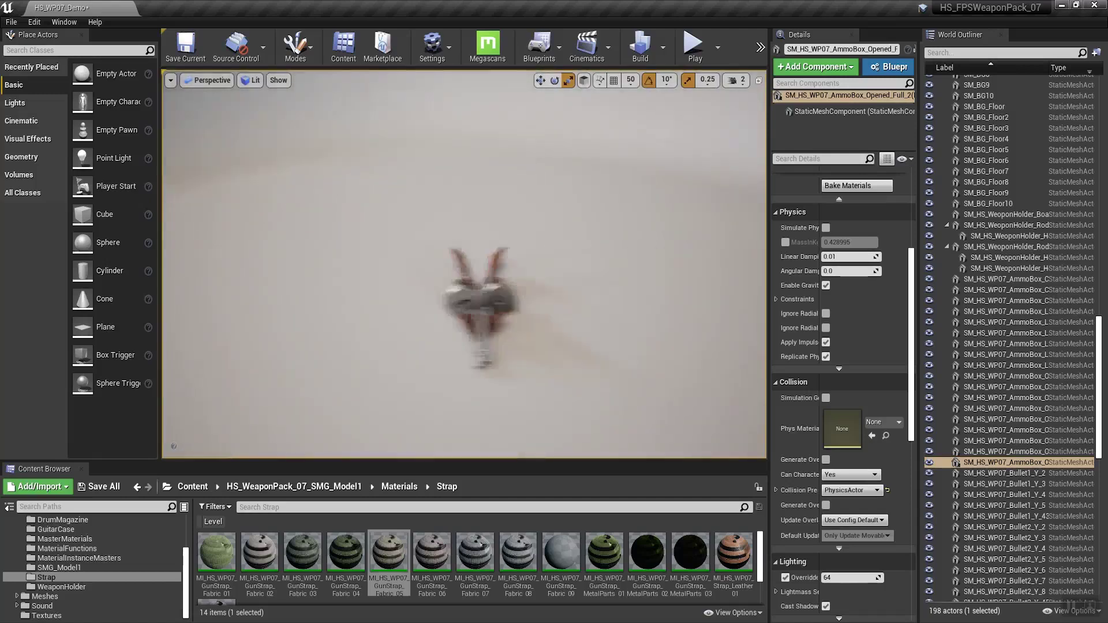
{"action": "key", "text": "s"}
{"action": "right_click_drag", "start_coordinate": [464, 264], "coordinate": [427, 268]}
{"action": "key", "text": "s"}
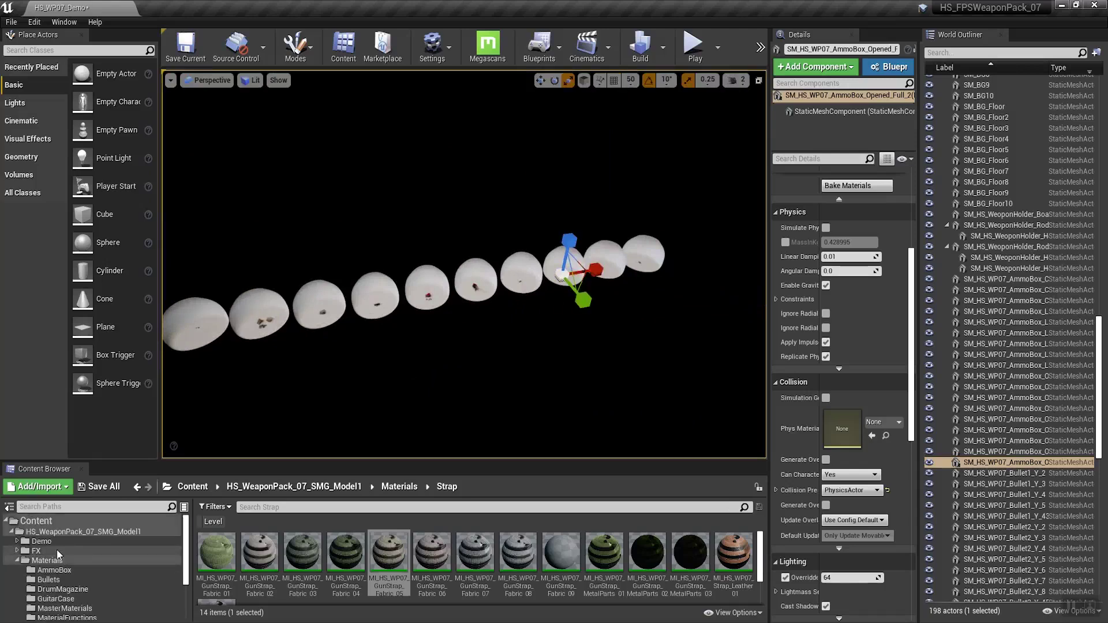
Step: Open the HS_WP07_Overview_Demo level from the Demo/Maps folder
{"action": "double_click", "coordinate": [54, 542]}
{"action": "left_click", "coordinate": [53, 551]}
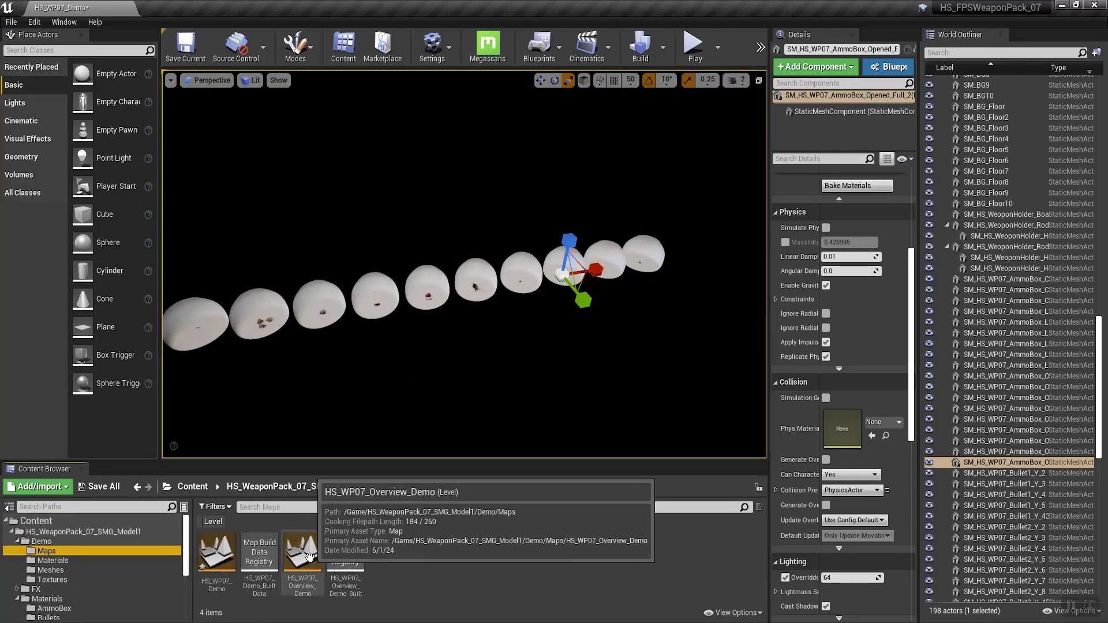
{"action": "double_click", "coordinate": [309, 558]}
{"action": "left_click", "coordinate": [657, 428]}
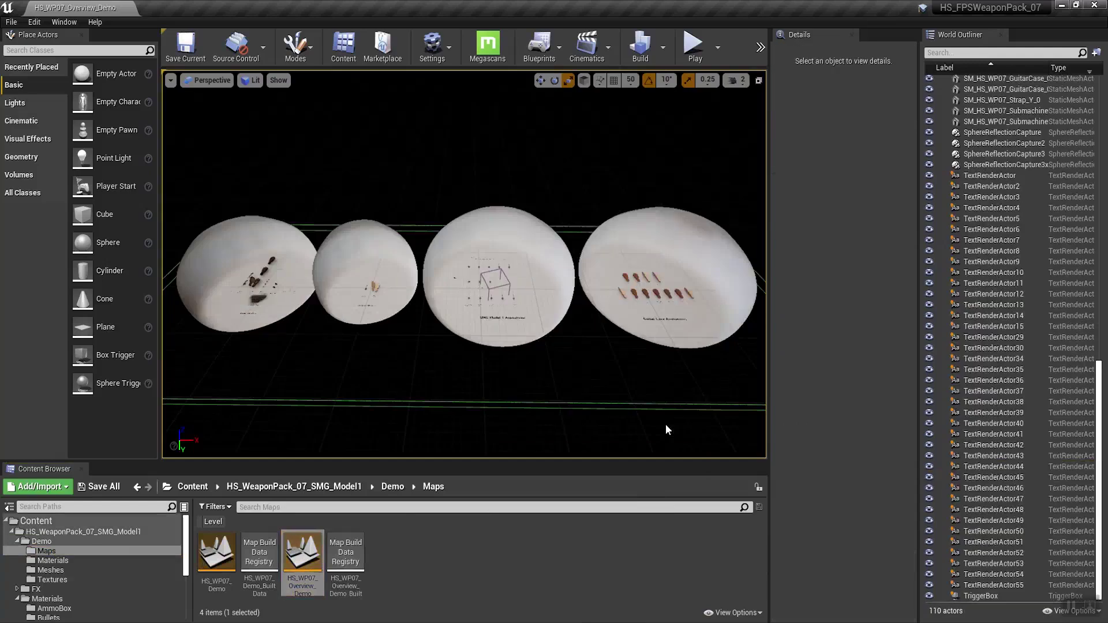
Step: Inspect the SMG Model1 static meshes in the overview level, focusing on the gun without a magazine
{"action": "right_click_drag", "start_coordinate": [471, 323], "coordinate": [436, 338]}
{"action": "key", "text": "w"}
{"action": "key", "text": "w"}
{"action": "key", "text": "s"}
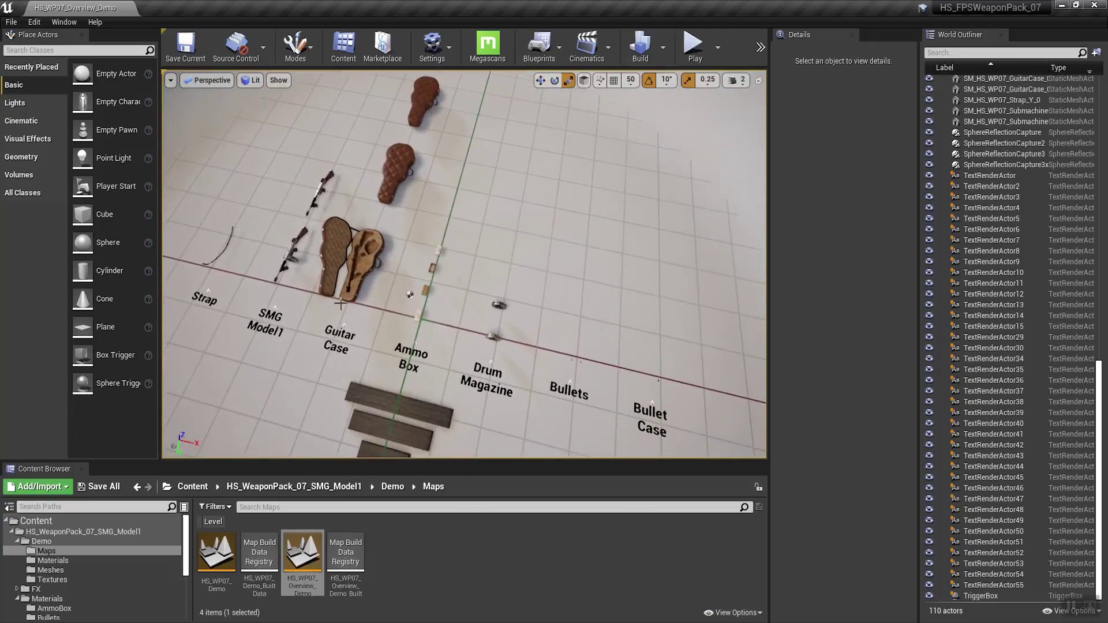
{"action": "left_click", "coordinate": [293, 250]}
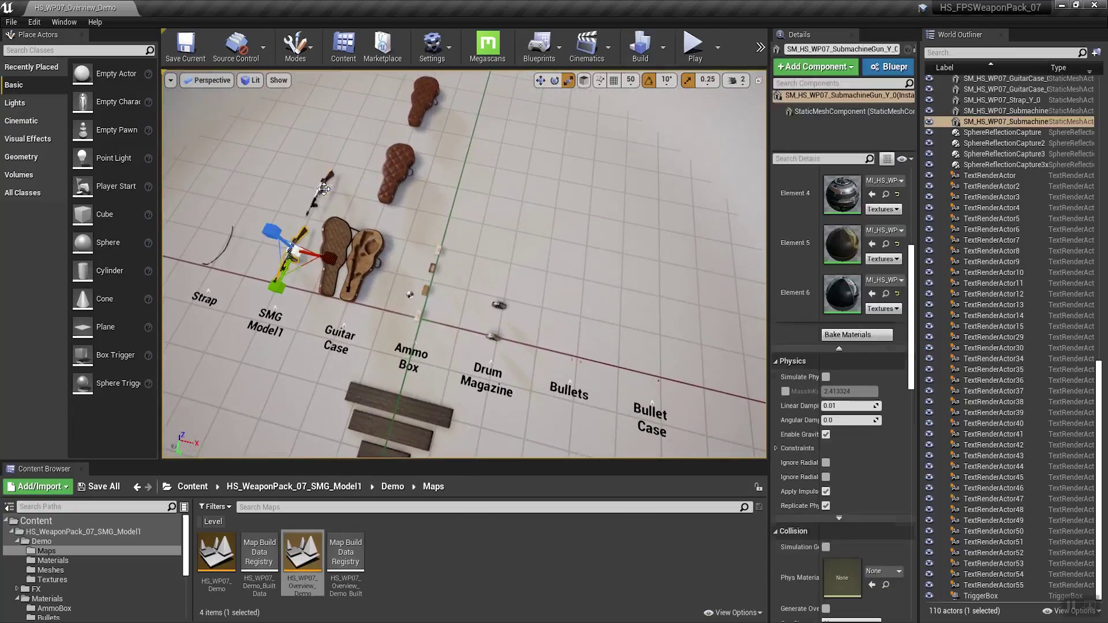
{"action": "left_click", "coordinate": [324, 189]}
{"action": "key", "text": "f"}
{"action": "left_click_drag", "start_coordinate": [324, 189], "coordinate": [324, 189], "text": "alt"}
{"action": "right_click_drag", "start_coordinate": [324, 189], "coordinate": [324, 189], "text": "alt"}
{"action": "left_click_drag", "start_coordinate": [324, 189], "coordinate": [323, 188], "text": "alt"}
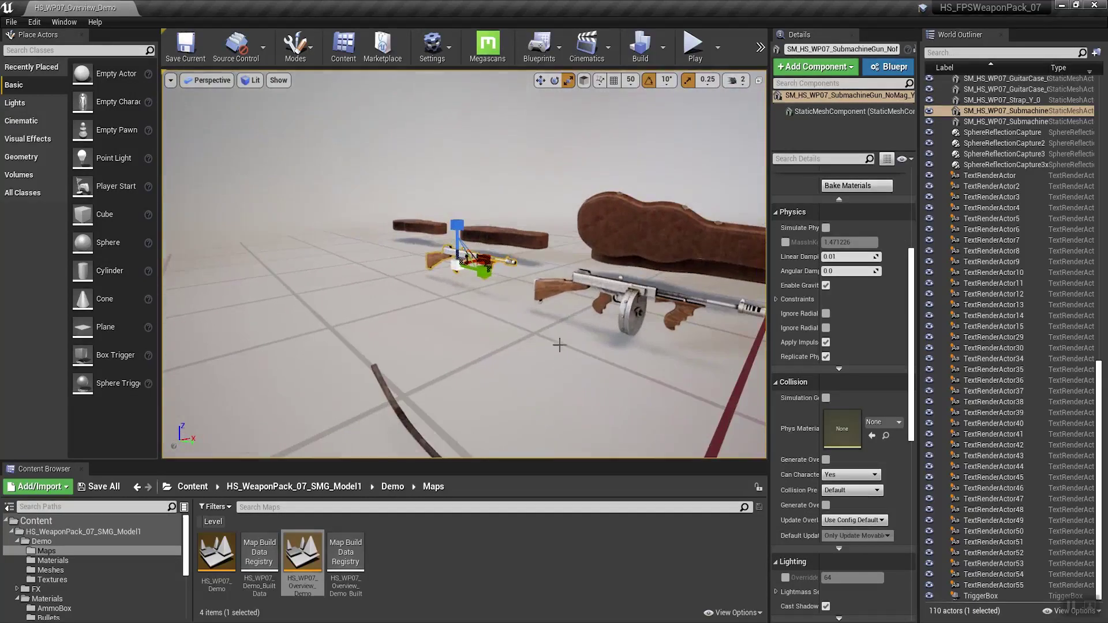
Step: Examine the submachine gun with its drum magazine and the open guitar case static mesh
{"action": "left_click", "coordinate": [630, 289]}
{"action": "right_click_drag", "start_coordinate": [630, 288], "coordinate": [630, 289]}
{"action": "key", "text": "d"}
{"action": "key", "text": "d"}
{"action": "left_click", "coordinate": [408, 284]}
{"action": "key", "text": "d"}
{"action": "right_click_drag", "start_coordinate": [408, 284], "coordinate": [408, 284]}
{"action": "key", "text": "s"}
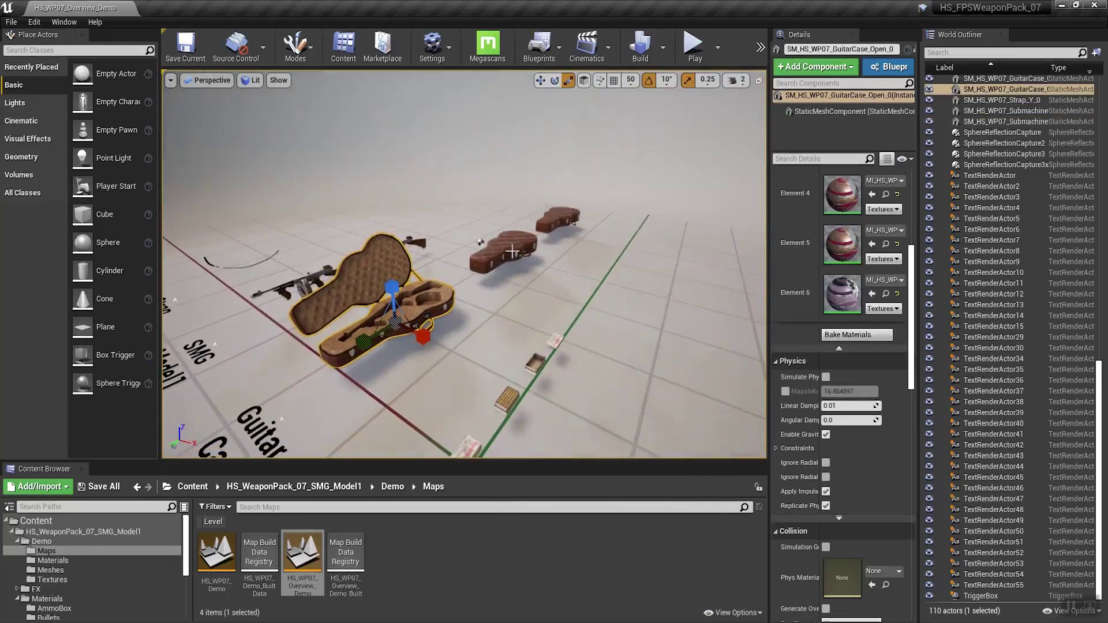
Step: Switch the viewport to Player Collision and look over the collision shapes of the overview meshes
{"action": "left_click", "coordinate": [251, 81]}
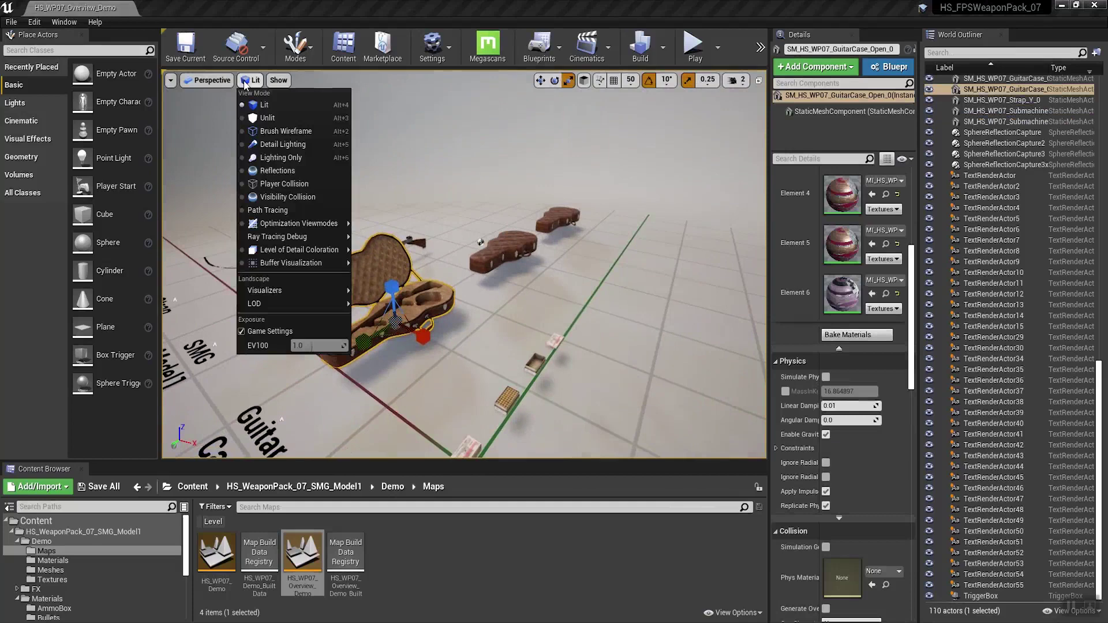
{"action": "left_click", "coordinate": [292, 185]}
{"action": "left_click_drag", "start_coordinate": [292, 186], "coordinate": [292, 186], "text": "alt"}
{"action": "key", "text": "a"}
{"action": "right_click_drag", "start_coordinate": [292, 185], "coordinate": [292, 185]}
{"action": "key", "text": "s"}
{"action": "left_click_drag", "start_coordinate": [292, 185], "coordinate": [292, 186], "text": "alt"}
{"action": "left_click_drag", "start_coordinate": [533, 349], "coordinate": [533, 349], "text": "alt"}
Step: Focus on the submachine gun, examine its collision from several sides, and return to Lit view
{"action": "left_click", "coordinate": [469, 264]}
{"action": "key", "text": "f"}
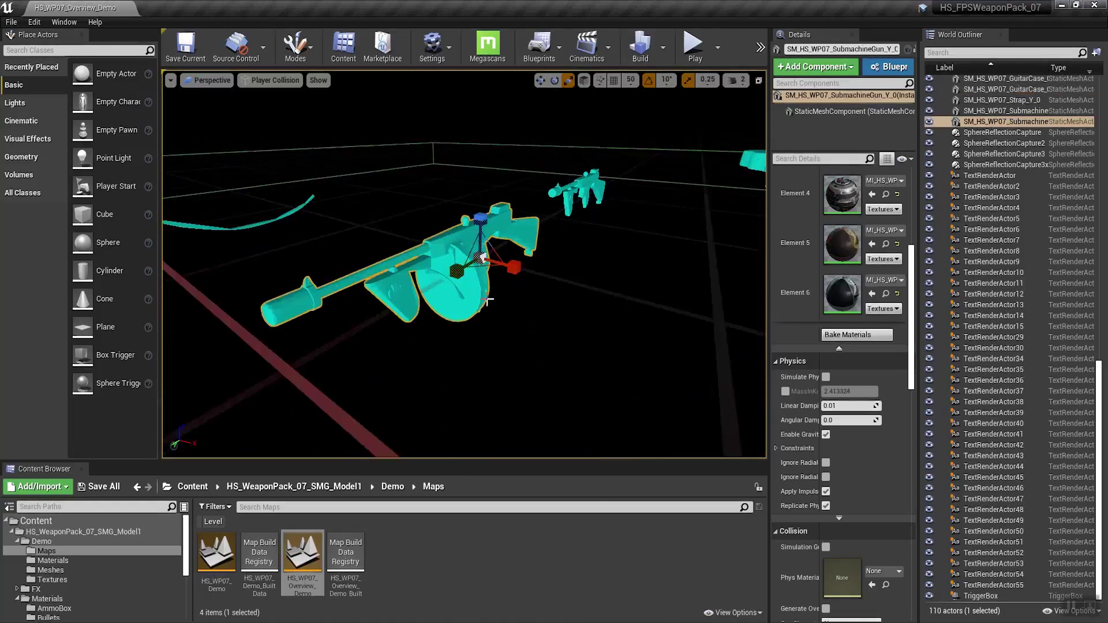
{"action": "left_click_drag", "start_coordinate": [506, 306], "coordinate": [506, 306], "text": "alt"}
{"action": "right_click_drag", "start_coordinate": [557, 327], "coordinate": [557, 326]}
{"action": "left_click_drag", "start_coordinate": [557, 327], "coordinate": [556, 327], "text": "alt"}
{"action": "left_click_drag", "start_coordinate": [480, 309], "coordinate": [480, 309], "text": "alt"}
{"action": "right_click_drag", "start_coordinate": [481, 309], "coordinate": [539, 318], "text": "alt"}
{"action": "left_click", "coordinate": [272, 84]}
{"action": "left_click", "coordinate": [268, 108]}
Step: Select the guitar case in the Skeletal Meshes display and open its skeletal mesh in the mesh editor
{"action": "left_click_drag", "start_coordinate": [532, 379], "coordinate": [531, 379], "text": "alt"}
{"action": "right_click_drag", "start_coordinate": [532, 379], "coordinate": [531, 379]}
{"action": "left_click_drag", "start_coordinate": [532, 379], "coordinate": [531, 379], "text": "alt"}
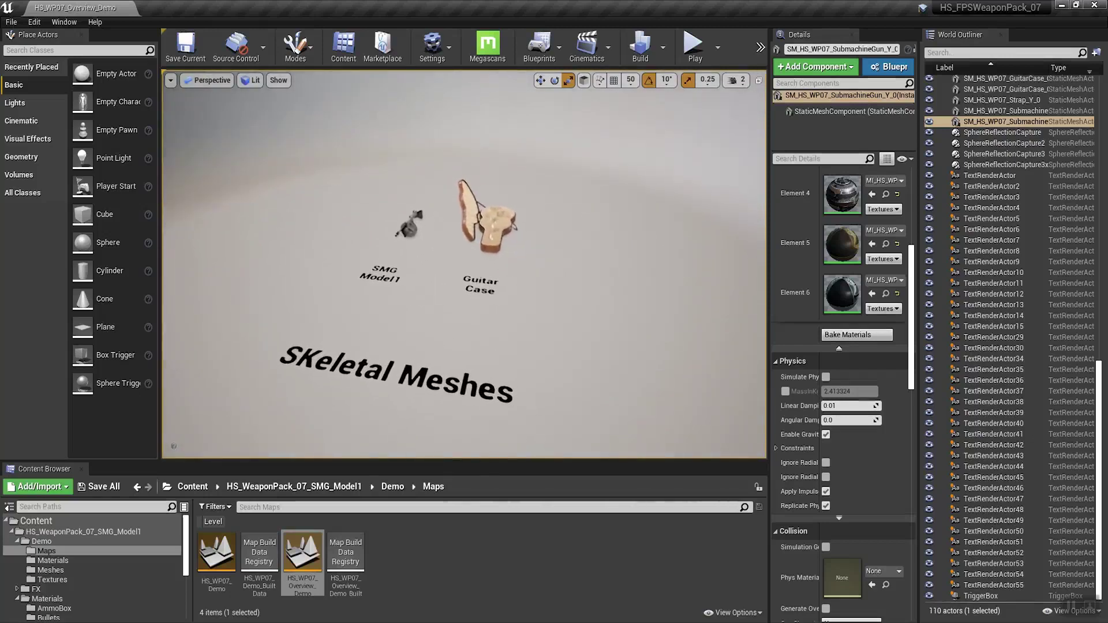
{"action": "left_click_drag", "start_coordinate": [506, 317], "coordinate": [507, 317], "text": "alt"}
{"action": "left_click", "coordinate": [484, 233]}
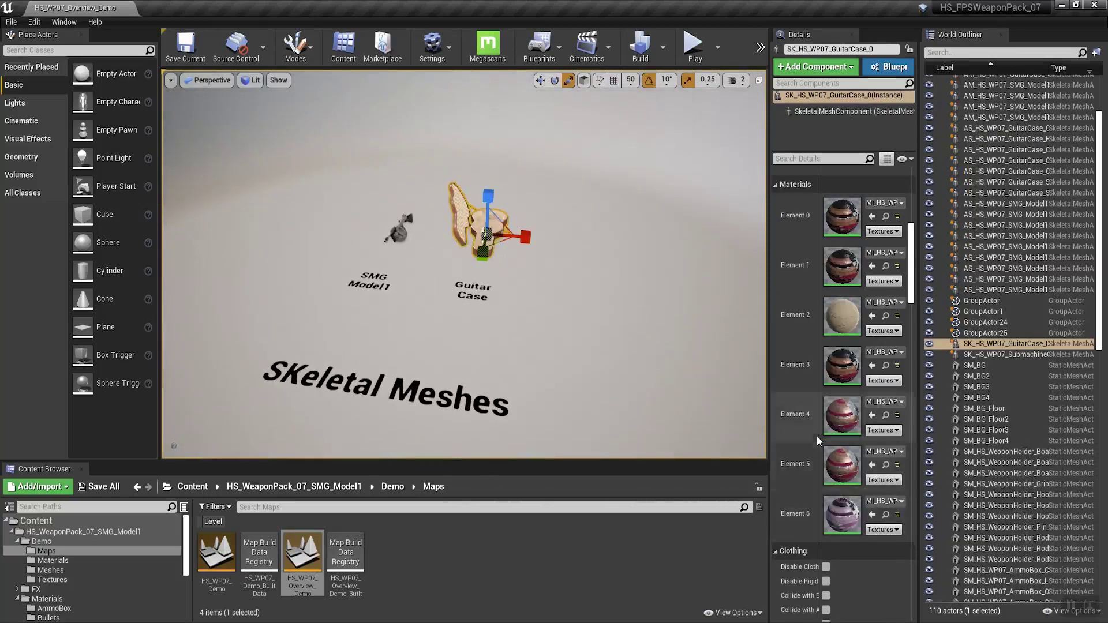
{"action": "scroll", "coordinate": [818, 441], "scroll_direction": "up", "scroll_amount": 5}
{"action": "double_click", "coordinate": [851, 349]}
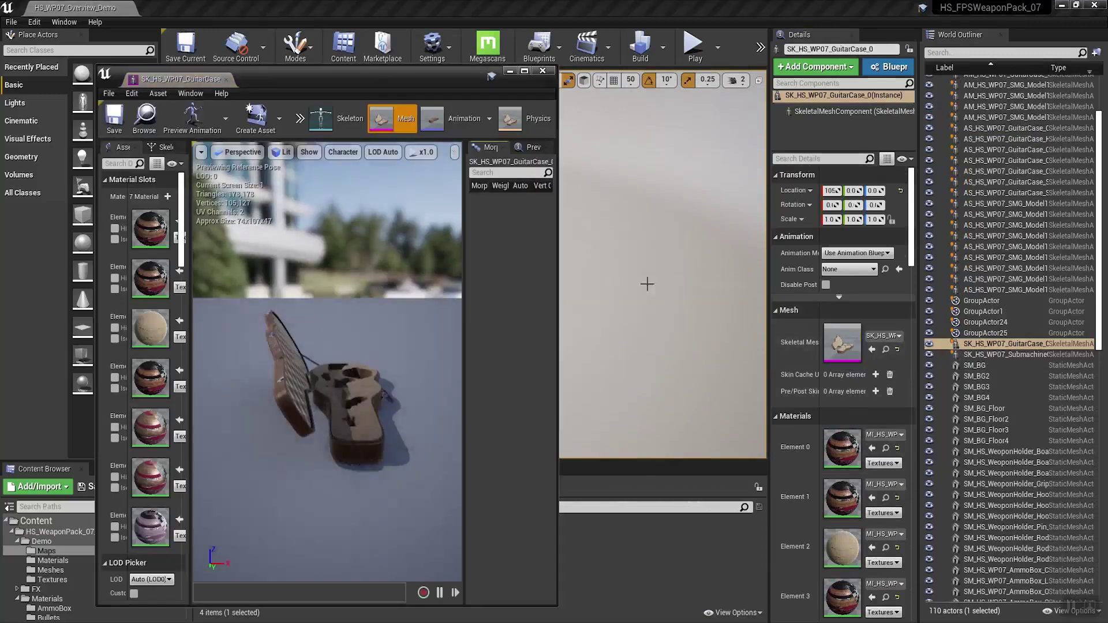
Step: Reposition and widen the skeletal mesh editor window, and slightly widen its asset details area
{"action": "left_click_drag", "start_coordinate": [350, 77], "coordinate": [528, 55]}
{"action": "left_click_drag", "start_coordinate": [739, 215], "coordinate": [1037, 222]}
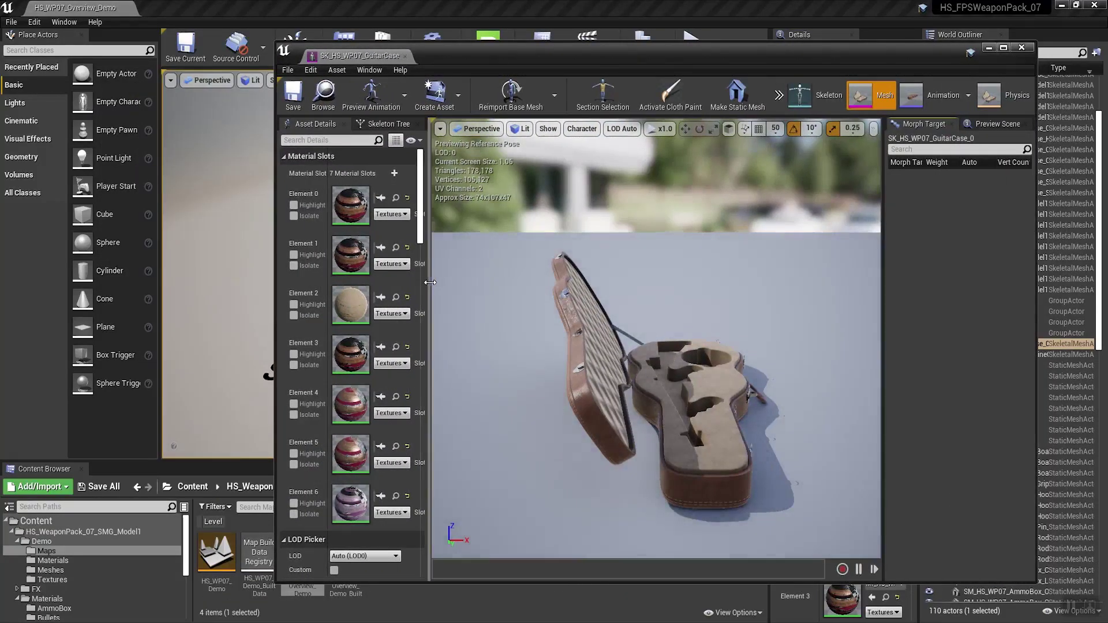
{"action": "left_click_drag", "start_coordinate": [429, 282], "coordinate": [437, 283]}
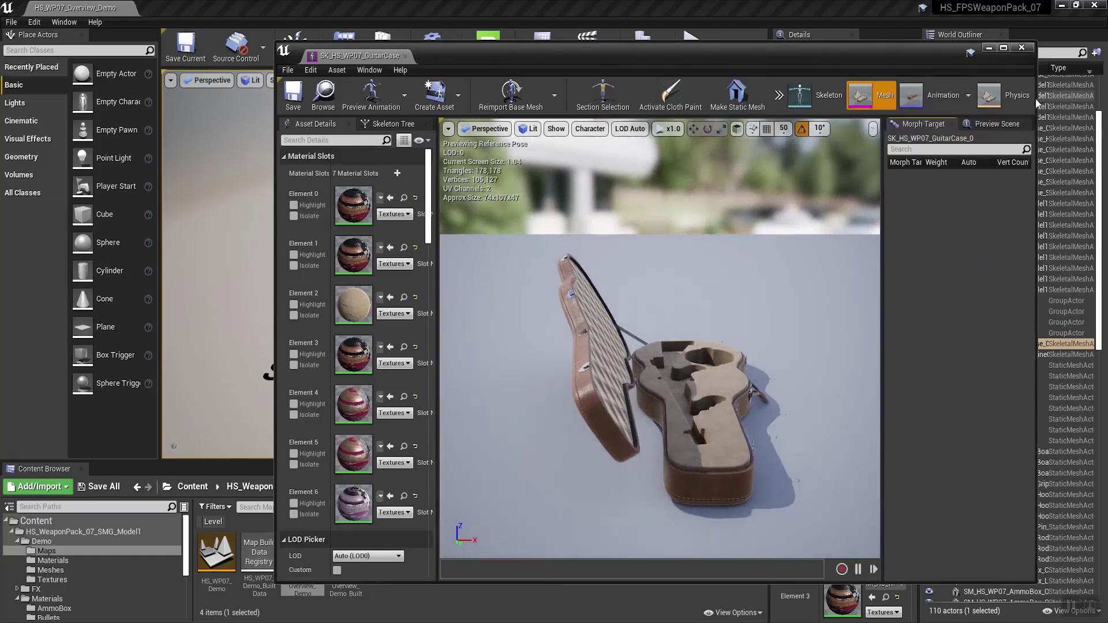
Step: Open the guitar case's physics asset and examine its bodies and constraints from several angles
{"action": "left_click", "coordinate": [1004, 97]}
{"action": "left_click_drag", "start_coordinate": [710, 358], "coordinate": [551, 346], "text": "alt"}
{"action": "right_click_drag", "start_coordinate": [710, 358], "coordinate": [652, 358], "text": "alt"}
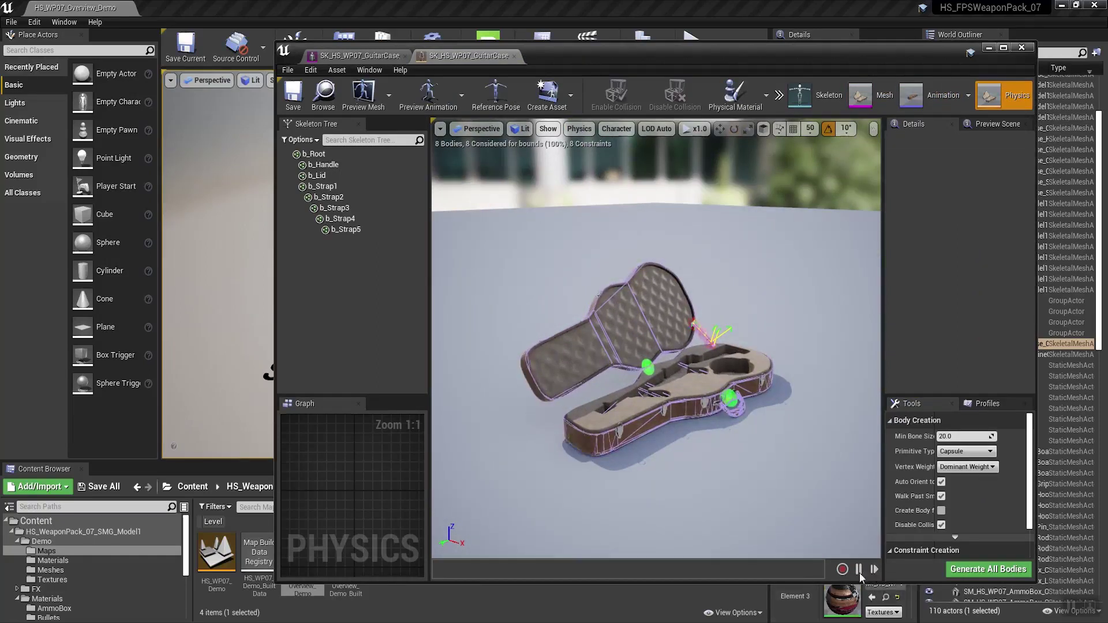
{"action": "mouse_move", "coordinate": [770, 502]}
{"action": "left_mouse_down", "text": "alt"}
{"action": "mouse_move", "coordinate": [765, 461]}
{"action": "mouse_move", "coordinate": [751, 503]}
{"action": "left_mouse_up", "text": "alt"}
{"action": "left_click_drag", "start_coordinate": [749, 442], "coordinate": [742, 468], "text": "alt"}
Step: Widen the physics asset editor and simulate the guitar case, pulling on its bodies to test the physics
{"action": "left_click_drag", "start_coordinate": [275, 296], "coordinate": [19, 322]}
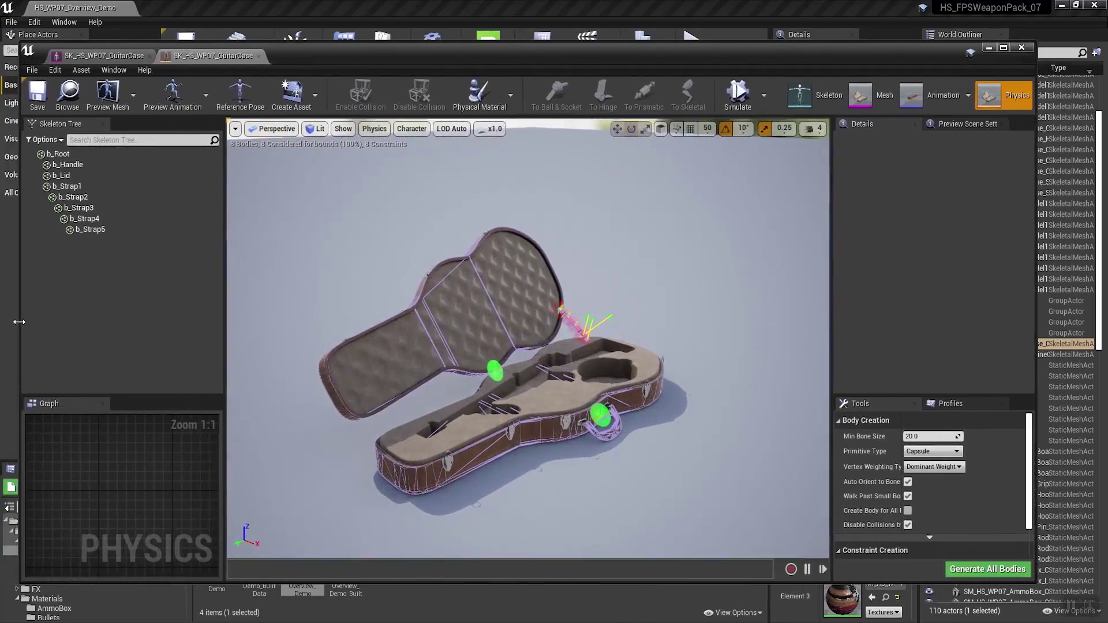
{"action": "left_click", "coordinate": [738, 97]}
{"action": "right_click_drag", "start_coordinate": [562, 402], "coordinate": [611, 396], "text": "ctrl"}
{"action": "left_click_drag", "start_coordinate": [644, 421], "coordinate": [462, 421], "text": "alt"}
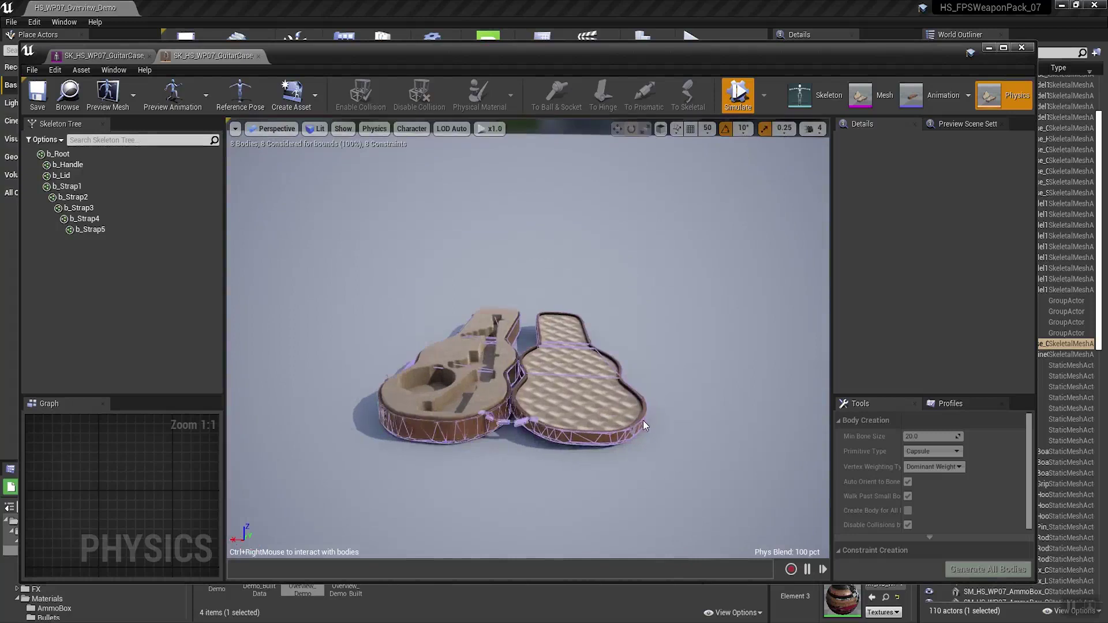
Step: Stop and restart the guitar case simulation several times to watch the lid's motion, leaving it stopped
{"action": "left_click_drag", "start_coordinate": [512, 486], "coordinate": [571, 531], "text": "alt"}
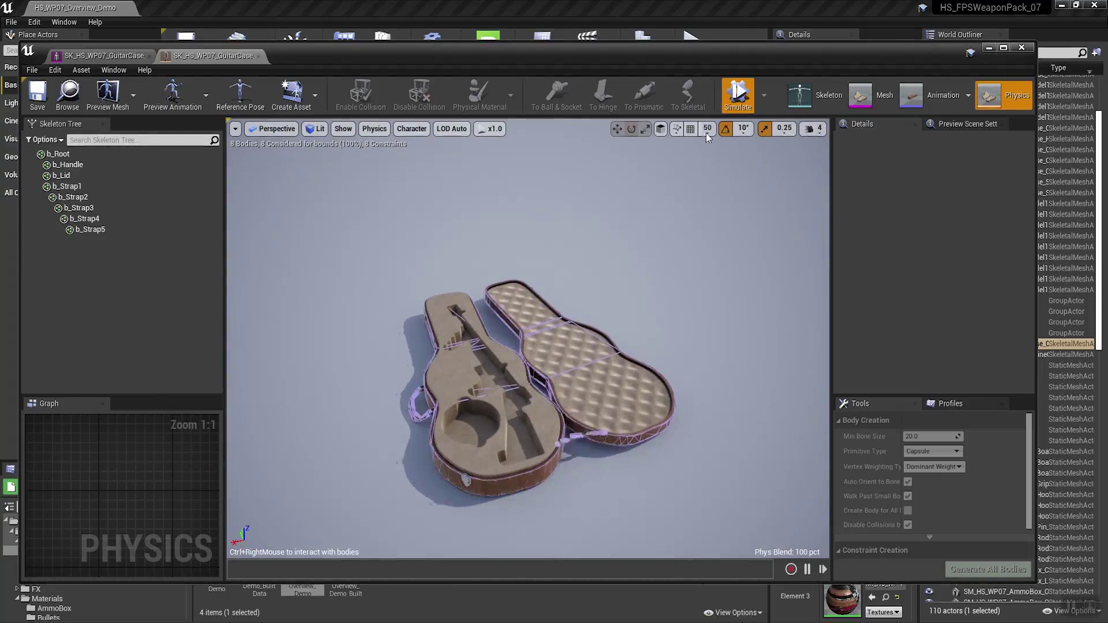
{"action": "left_click", "coordinate": [746, 97]}
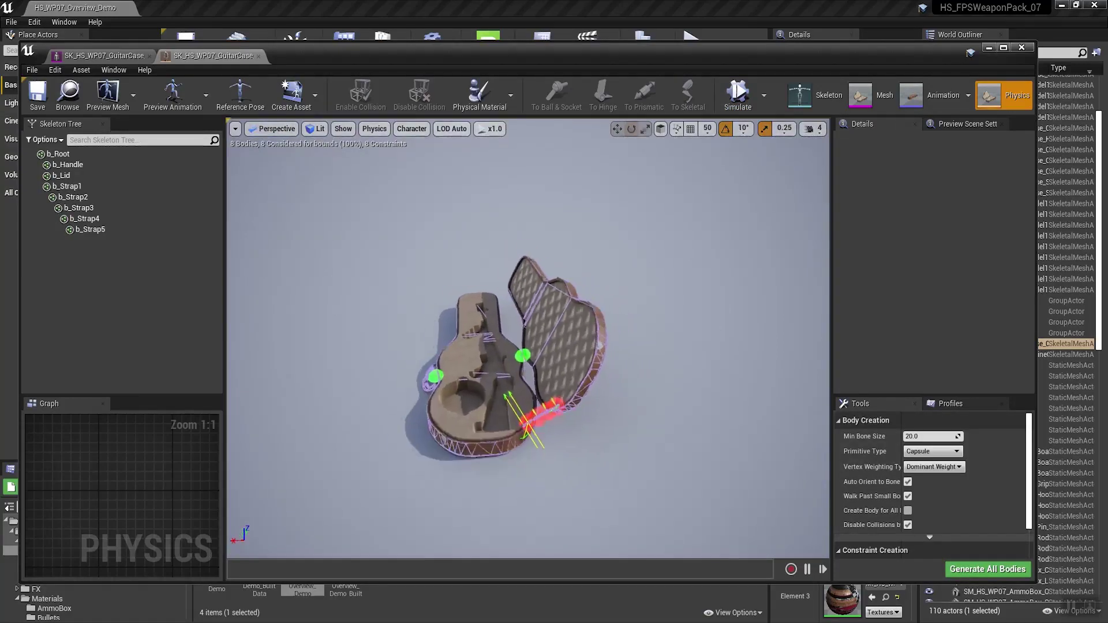
{"action": "left_click", "coordinate": [749, 99]}
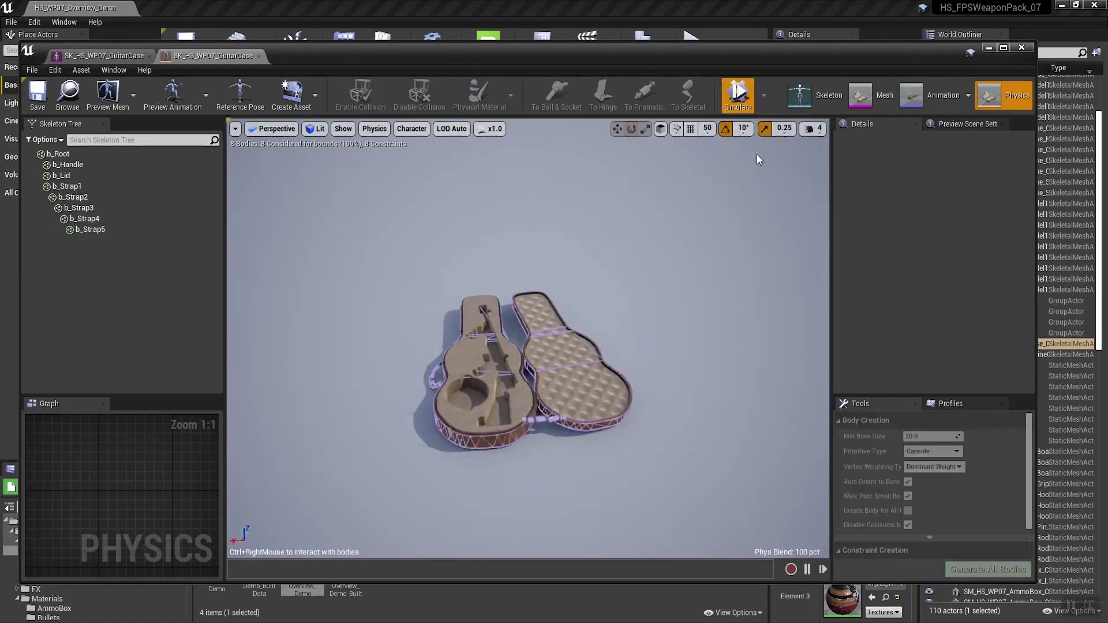
{"action": "left_click", "coordinate": [743, 100]}
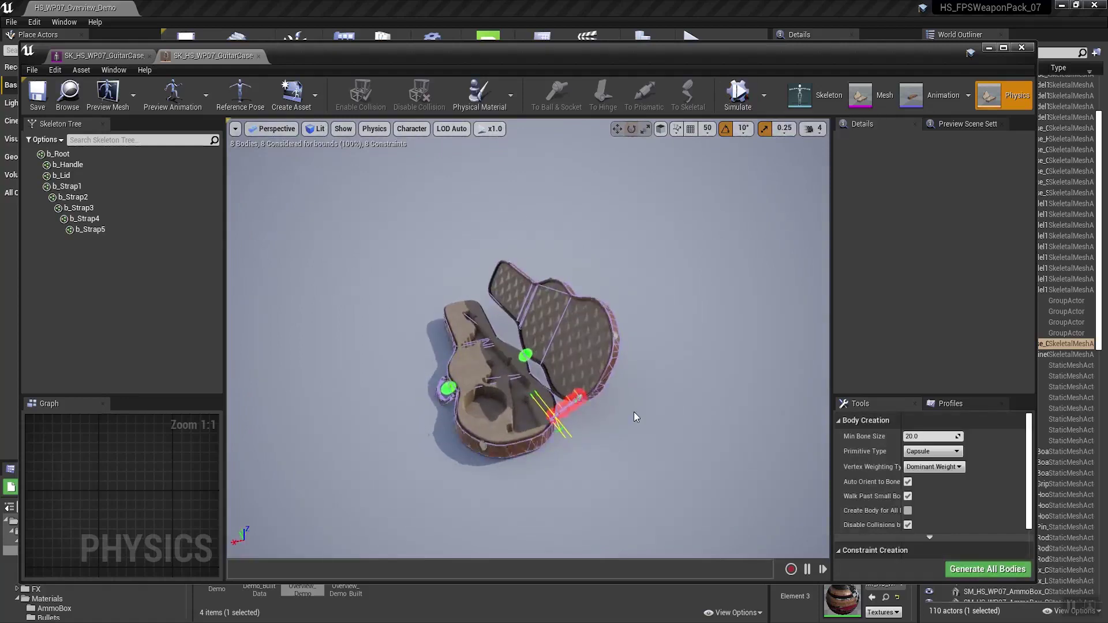
{"action": "left_click", "coordinate": [734, 98]}
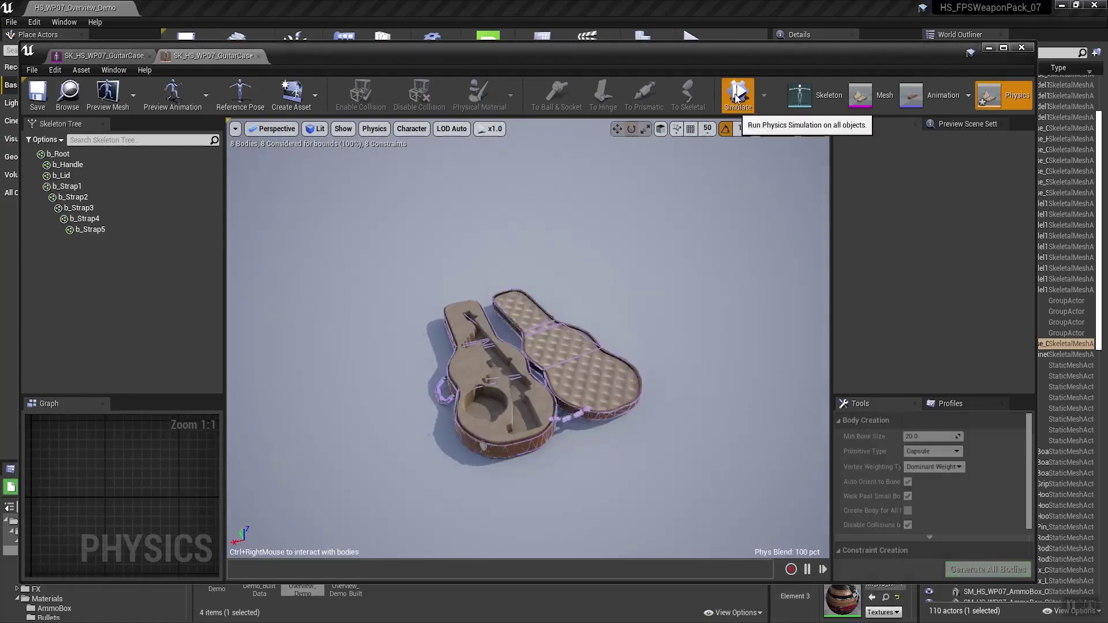
{"action": "left_click", "coordinate": [745, 95]}
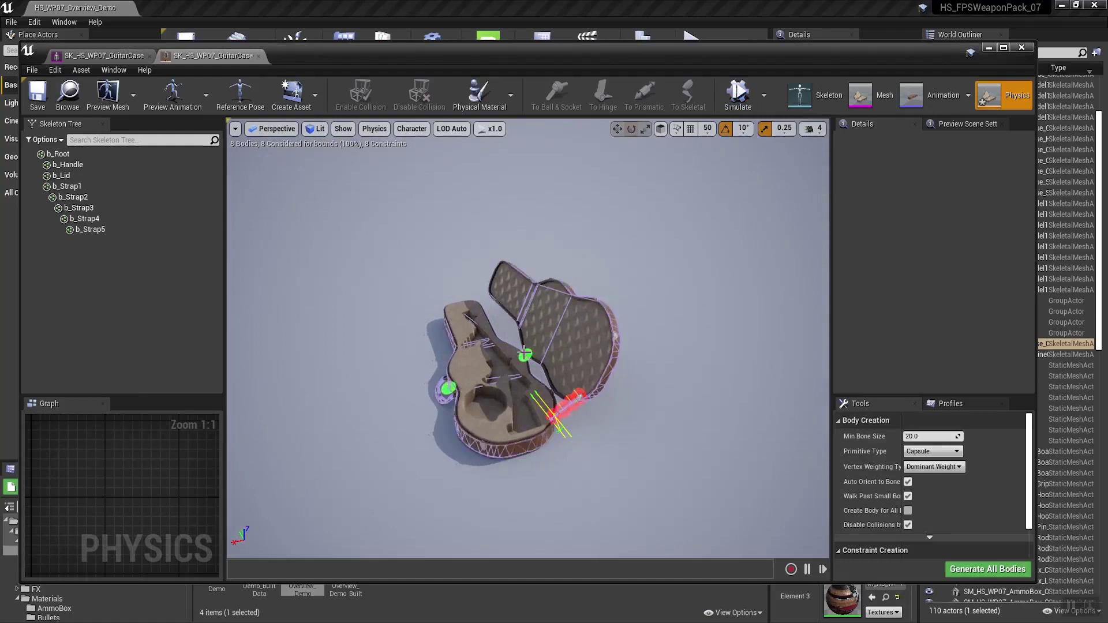
Step: Set the Angular Drive Mode of the b_Lid : b_Root constraint to Twist and Swing, and simulate the guitar case
{"action": "left_click", "coordinate": [524, 354]}
{"action": "scroll", "coordinate": [916, 361], "scroll_direction": "down", "scroll_amount": 10}
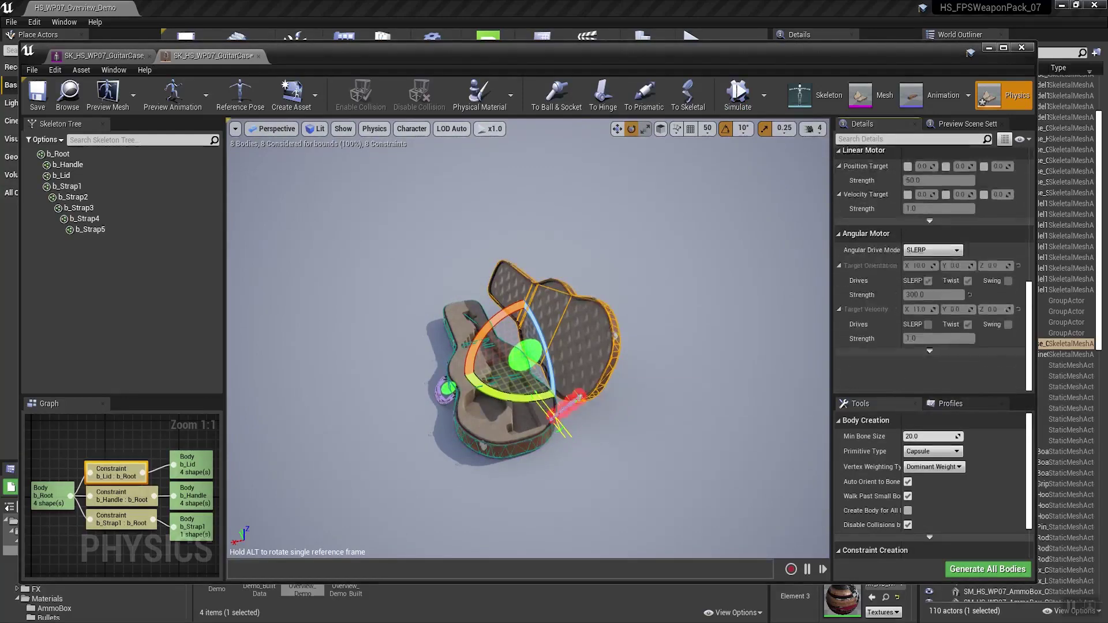
{"action": "left_click", "coordinate": [922, 307]}
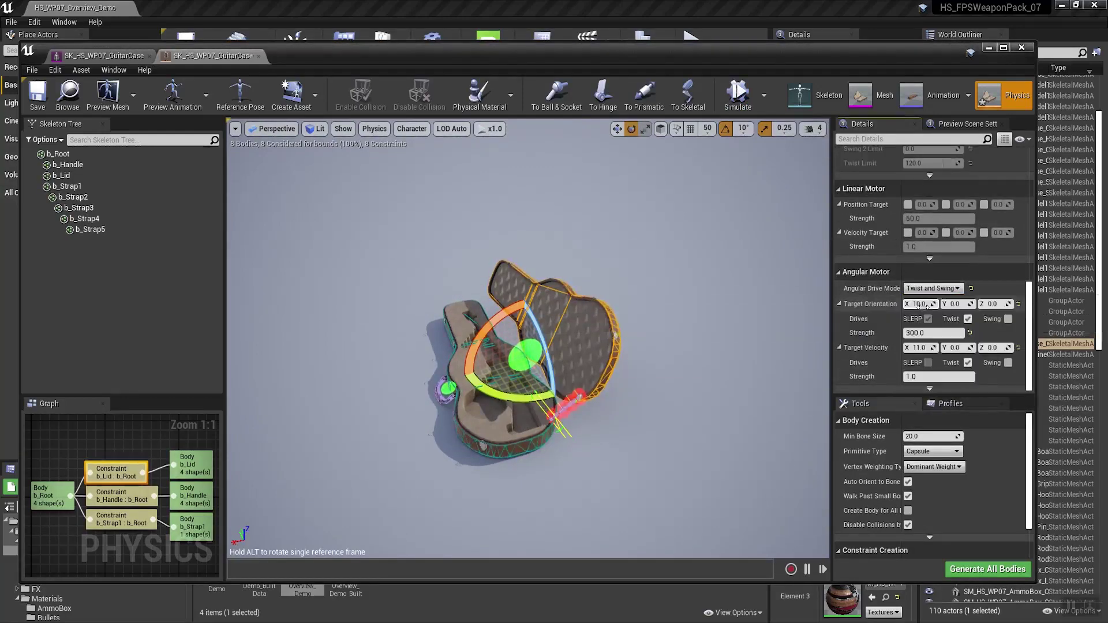
{"action": "left_click", "coordinate": [738, 92]}
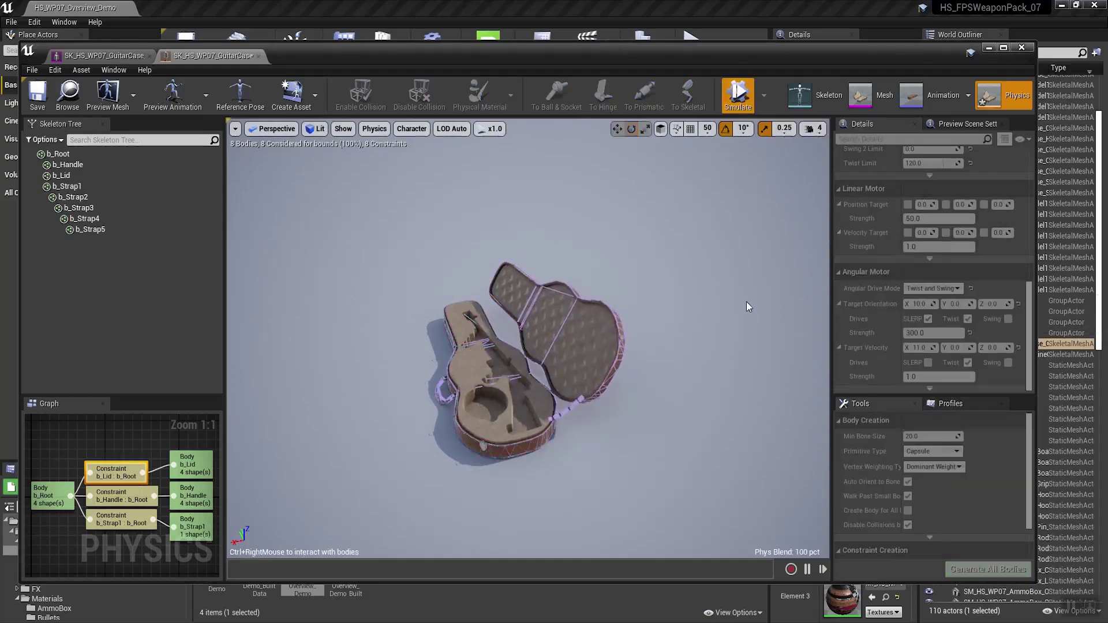
{"action": "mouse_move", "coordinate": [618, 452]}
{"action": "right_mouse_down"}
{"action": "mouse_move", "coordinate": [619, 439]}
{"action": "mouse_move", "coordinate": [641, 444]}
{"action": "mouse_move", "coordinate": [664, 485]}
{"action": "mouse_move", "coordinate": [664, 444]}
{"action": "mouse_move", "coordinate": [638, 479]}
{"action": "mouse_move", "coordinate": [664, 461]}
{"action": "mouse_move", "coordinate": [624, 433]}
{"action": "mouse_move", "coordinate": [635, 473]}
{"action": "mouse_move", "coordinate": [635, 438]}
{"action": "right_mouse_up"}
{"action": "key", "text": "w"}
{"action": "key", "text": "s"}
{"action": "key", "text": "s"}
{"action": "key", "text": "w"}
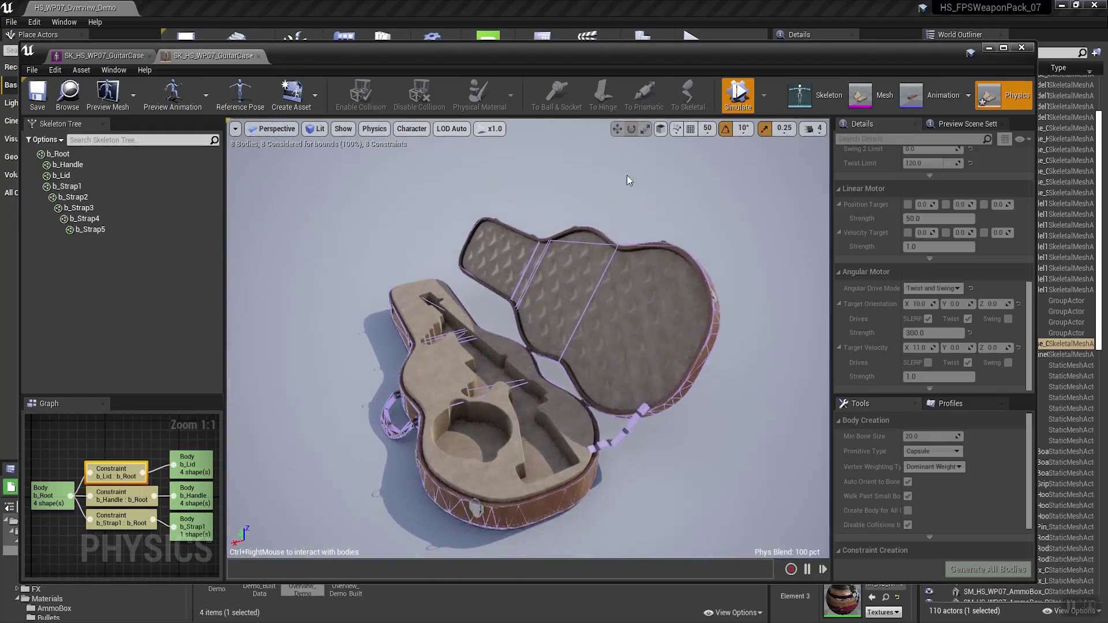
Step: Restart the guitar case simulation, examine the lid and strap from other angles, and stop the simulation
{"action": "left_click", "coordinate": [738, 95]}
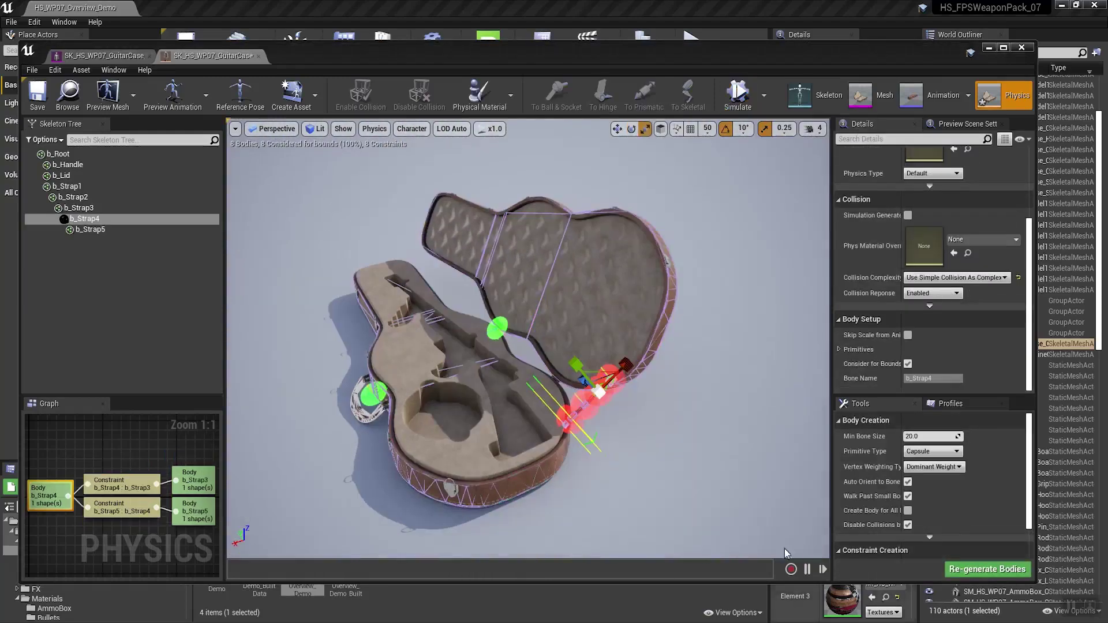
{"action": "left_click", "coordinate": [742, 101]}
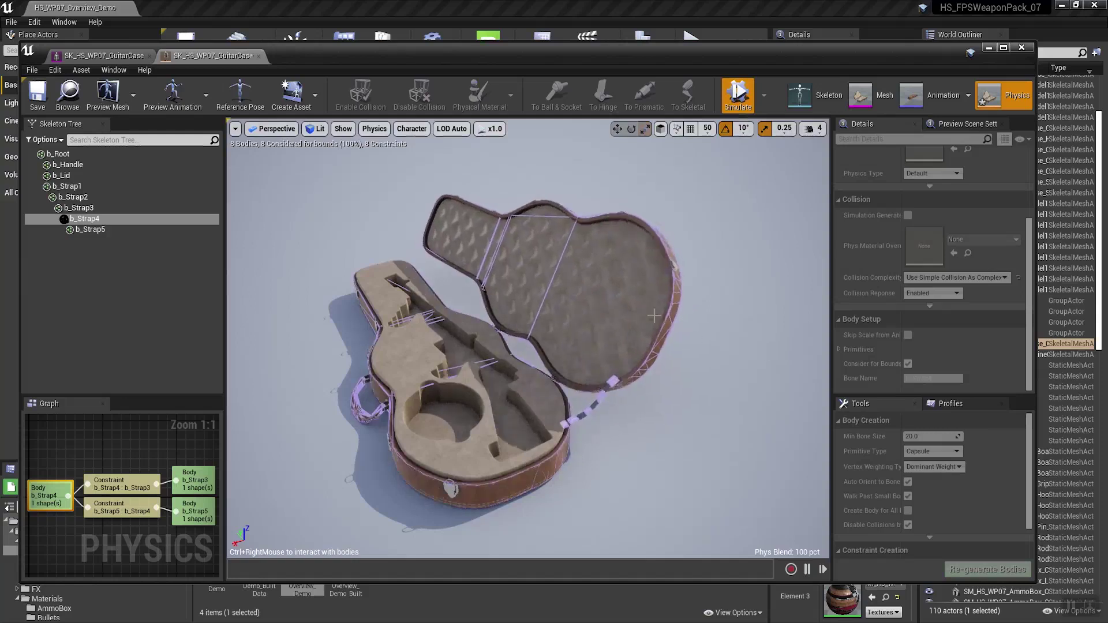
{"action": "left_click_drag", "start_coordinate": [651, 319], "coordinate": [629, 427], "text": "alt"}
{"action": "scroll", "coordinate": [423, 165], "scroll_direction": "down", "scroll_amount": 5}
{"action": "left_click_drag", "start_coordinate": [423, 165], "coordinate": [497, 167], "text": "alt"}
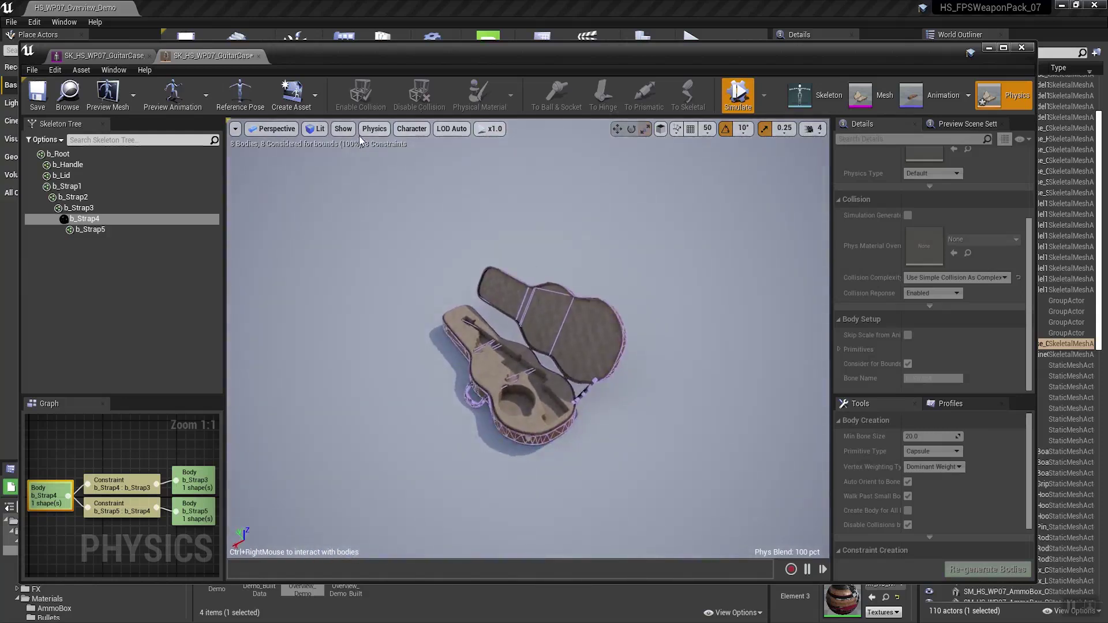
{"action": "left_click", "coordinate": [745, 101]}
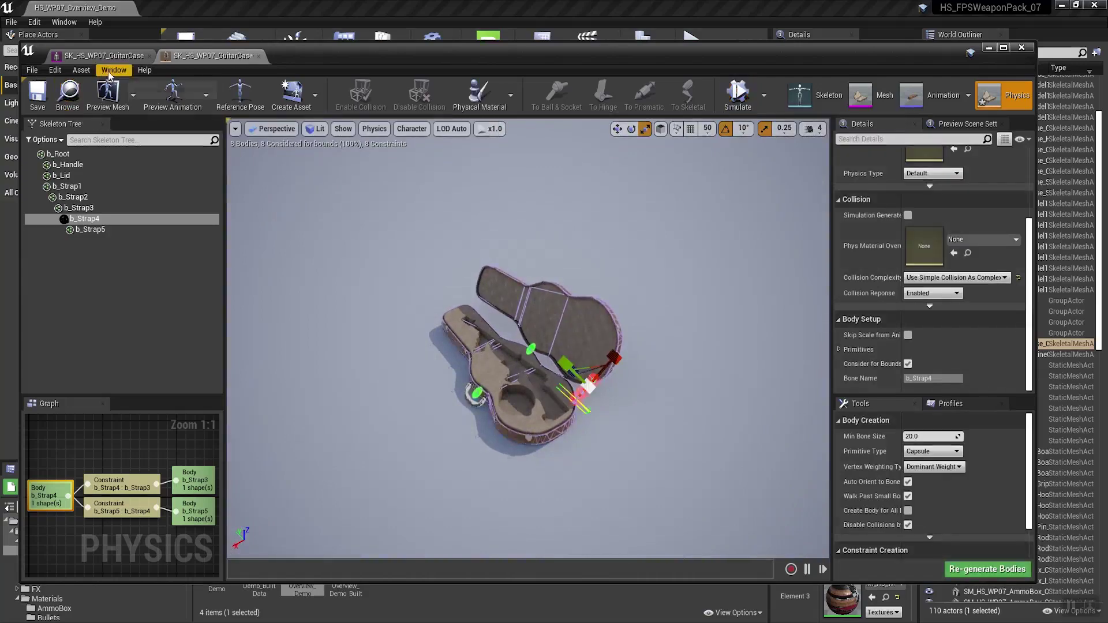
Step: Open the guitar case's skeleton and examine the area where the strap joins the lid and the body
{"action": "left_click", "coordinate": [814, 95]}
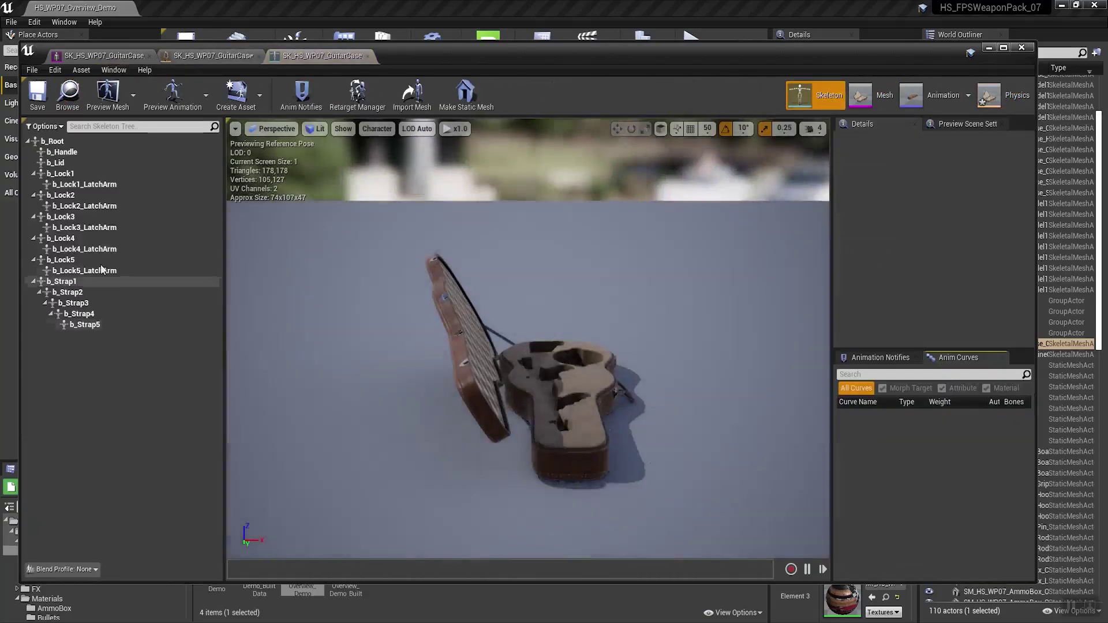
{"action": "left_click", "coordinate": [481, 338]}
{"action": "mouse_move", "coordinate": [564, 318]}
{"action": "left_mouse_down", "text": "alt"}
{"action": "mouse_move", "coordinate": [508, 330]}
{"action": "mouse_move", "coordinate": [568, 311]}
{"action": "mouse_move", "coordinate": [447, 306]}
{"action": "mouse_move", "coordinate": [577, 353]}
{"action": "mouse_move", "coordinate": [550, 316]}
{"action": "left_mouse_up", "text": "alt"}
{"action": "key", "text": "ctrl+z"}
{"action": "left_click_drag", "start_coordinate": [649, 407], "coordinate": [473, 404], "text": "alt"}
{"action": "right_click_drag", "start_coordinate": [649, 408], "coordinate": [739, 477], "text": "alt"}
Step: Bend the strap by rotating bone b_Strap3 to about 90° and bone b_Strap2 to about -70° around local Z
{"action": "left_click", "coordinate": [93, 303]}
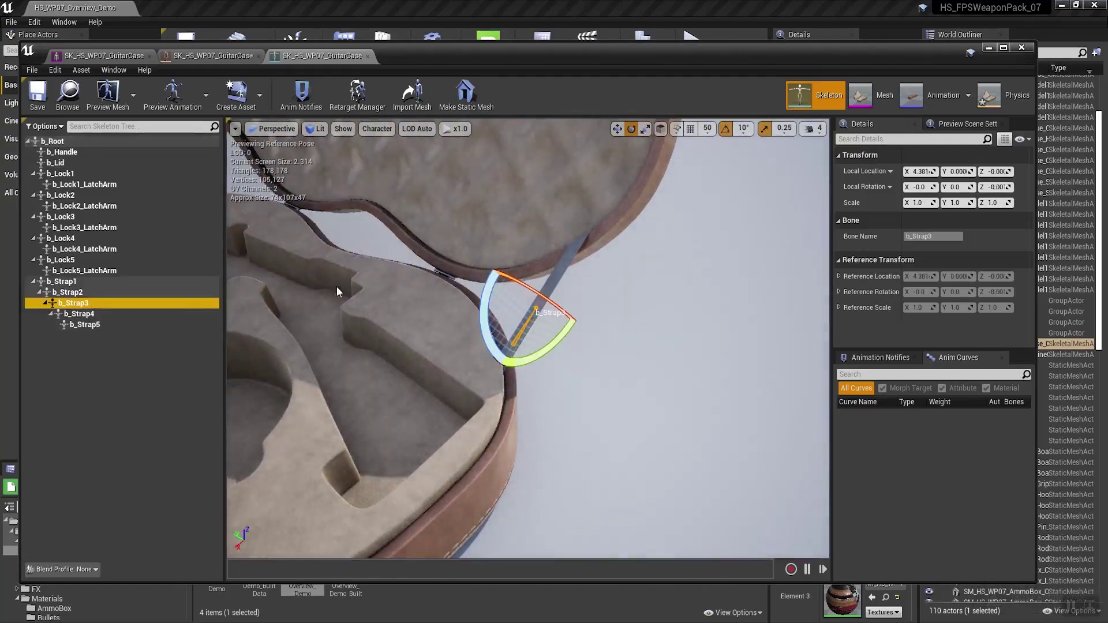
{"action": "left_click_drag", "start_coordinate": [482, 288], "coordinate": [491, 264]}
{"action": "mouse_move", "coordinate": [709, 298]}
{"action": "right_mouse_down"}
{"action": "mouse_move", "coordinate": [768, 334]}
{"action": "mouse_move", "coordinate": [704, 298]}
{"action": "right_mouse_up"}
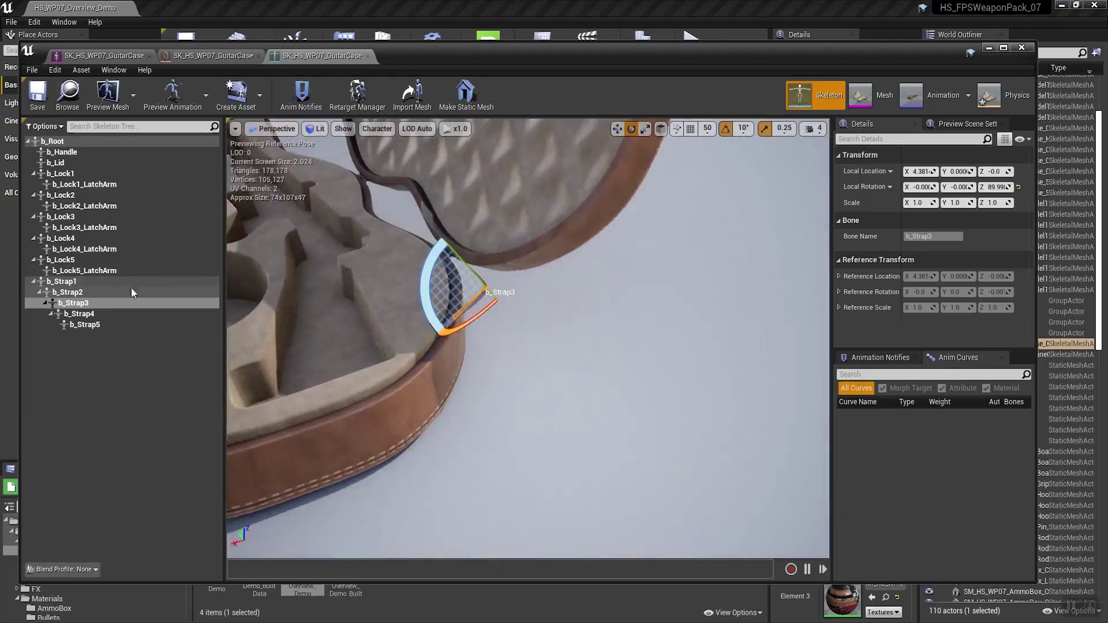
{"action": "left_click", "coordinate": [107, 293]}
{"action": "left_click_drag", "start_coordinate": [456, 257], "coordinate": [517, 347]}
{"action": "mouse_move", "coordinate": [516, 348]}
{"action": "right_mouse_down"}
{"action": "mouse_move", "coordinate": [516, 375]}
{"action": "mouse_move", "coordinate": [462, 346]}
{"action": "mouse_move", "coordinate": [525, 347]}
{"action": "right_mouse_up"}
{"action": "key", "text": "s"}
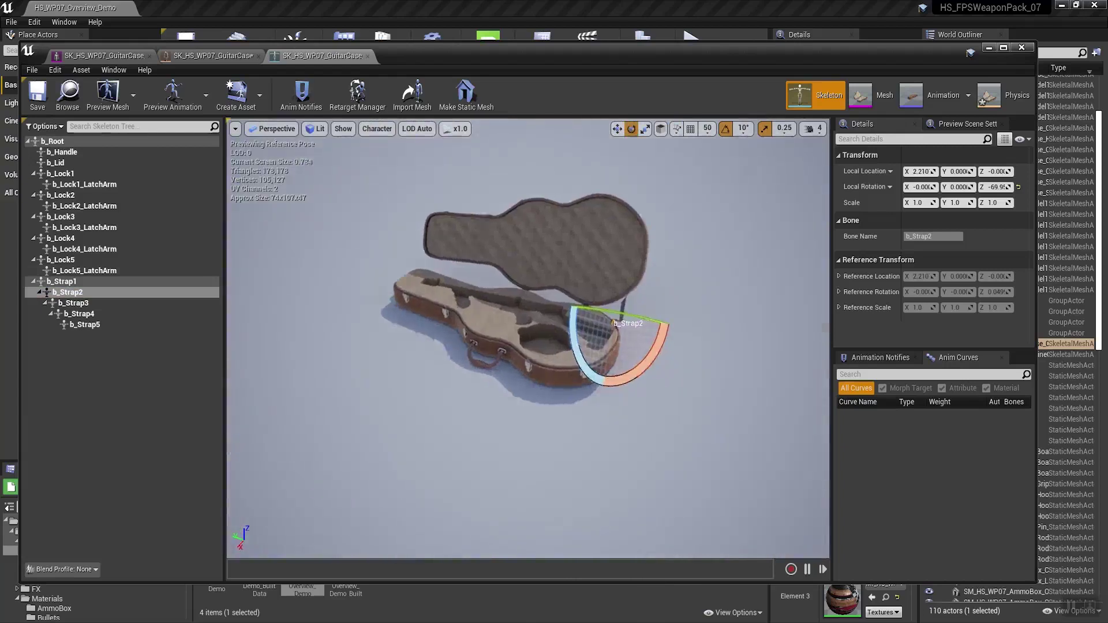
Step: Try rotating the b_Handle bone about 70° to swing the carrying handle, and undo the rotation
{"action": "scroll", "coordinate": [553, 263], "scroll_direction": "up", "scroll_amount": 4}
{"action": "left_click", "coordinate": [502, 296]}
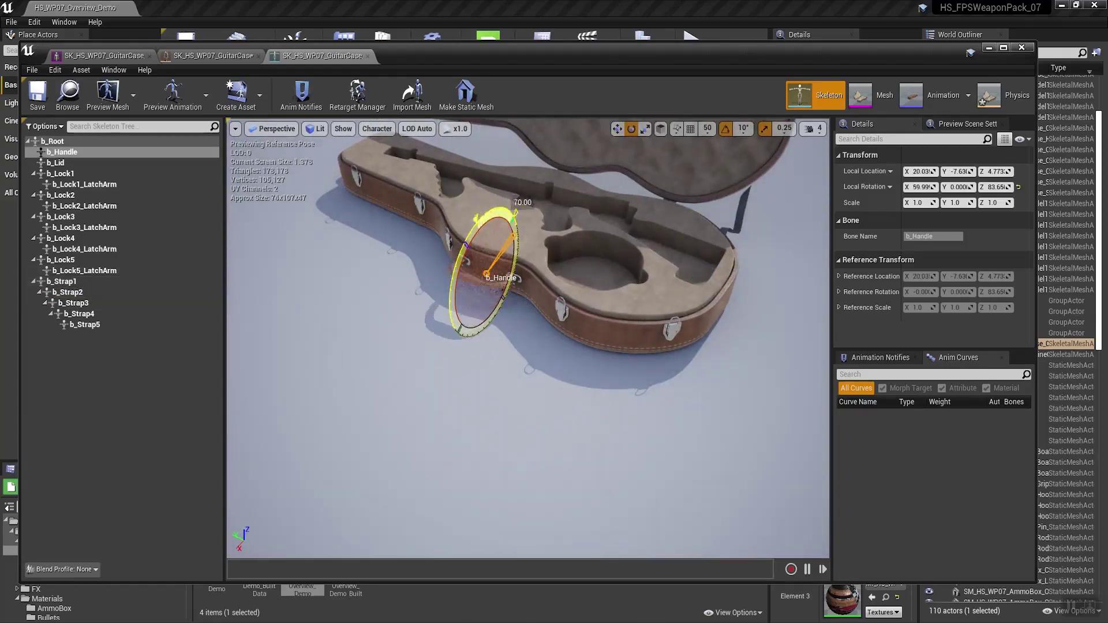
{"action": "key", "text": "ctrl+z"}
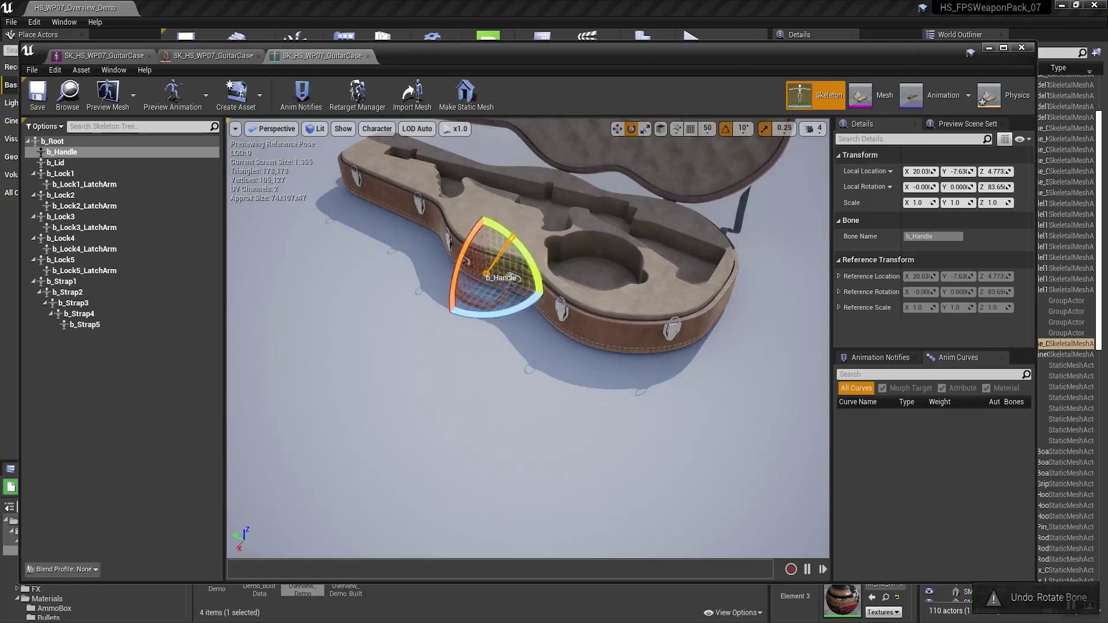
{"action": "left_click", "coordinate": [421, 208]}
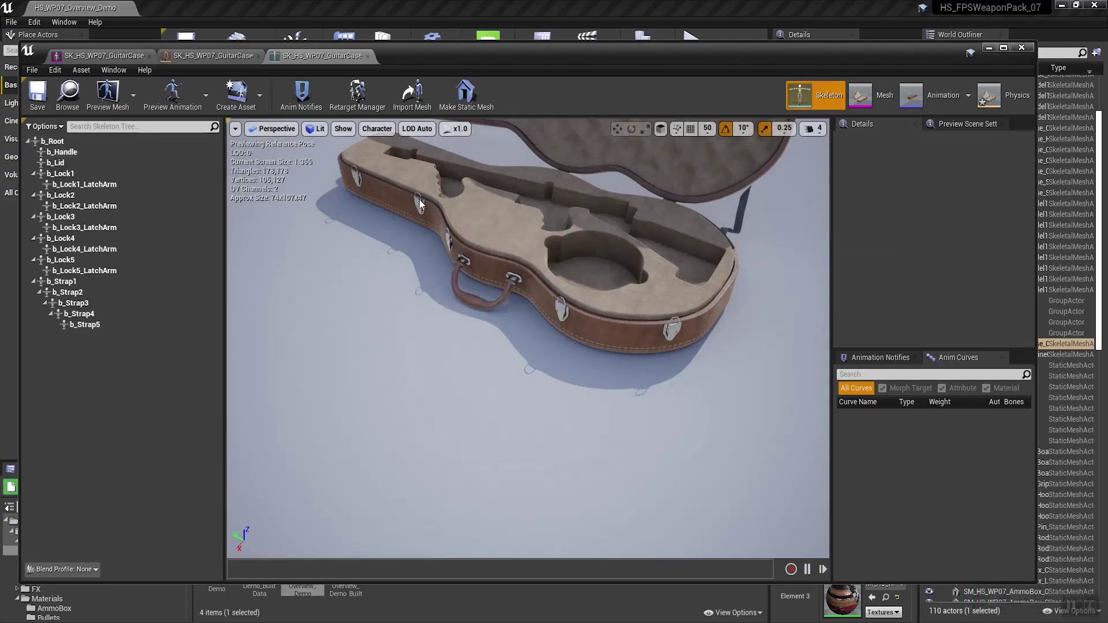
Step: Try rotating b_Lock3_LatchArm about 30° and b_Lock3 about -50° around local X, undoing each rotation
{"action": "left_click", "coordinate": [75, 229]}
{"action": "key", "text": "f"}
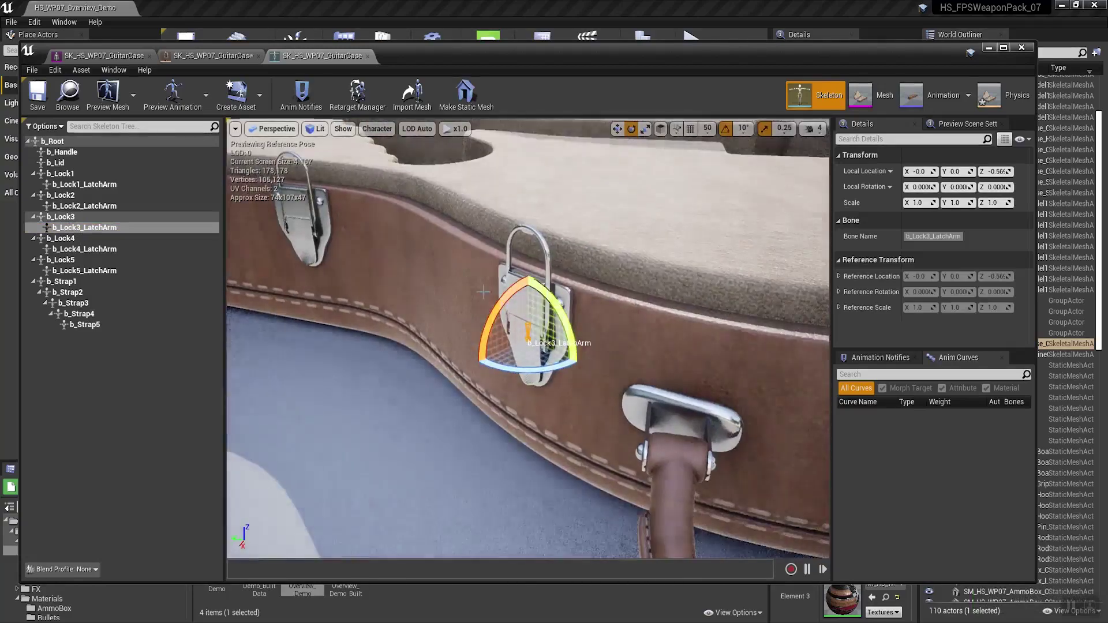
{"action": "left_click_drag", "start_coordinate": [499, 300], "coordinate": [493, 284]}
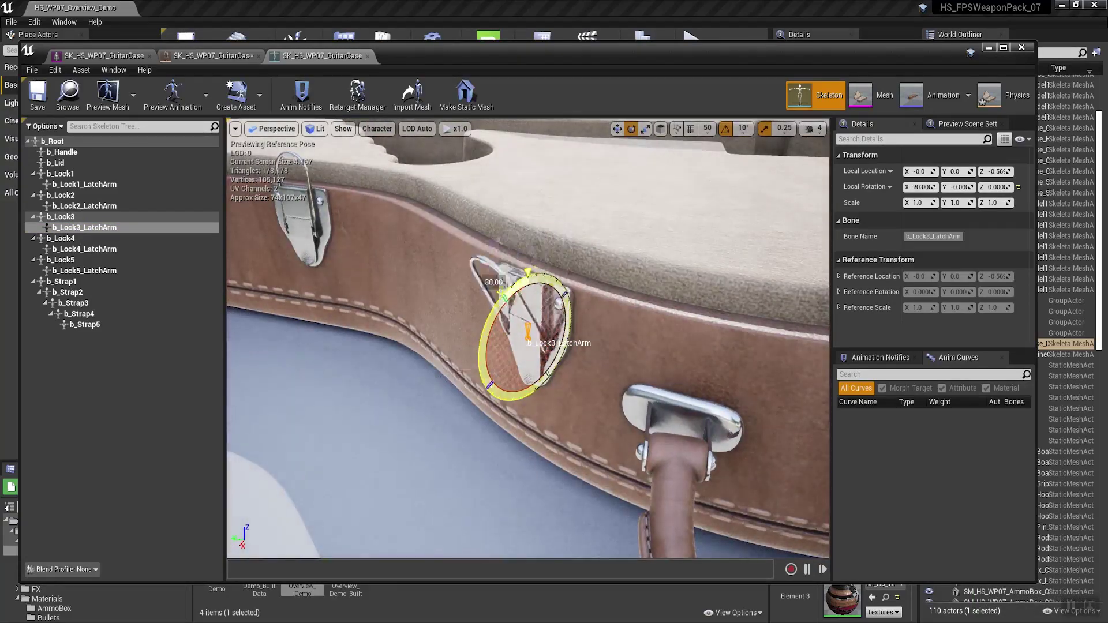
{"action": "key", "text": "ctrl+z"}
{"action": "left_click", "coordinate": [92, 218]}
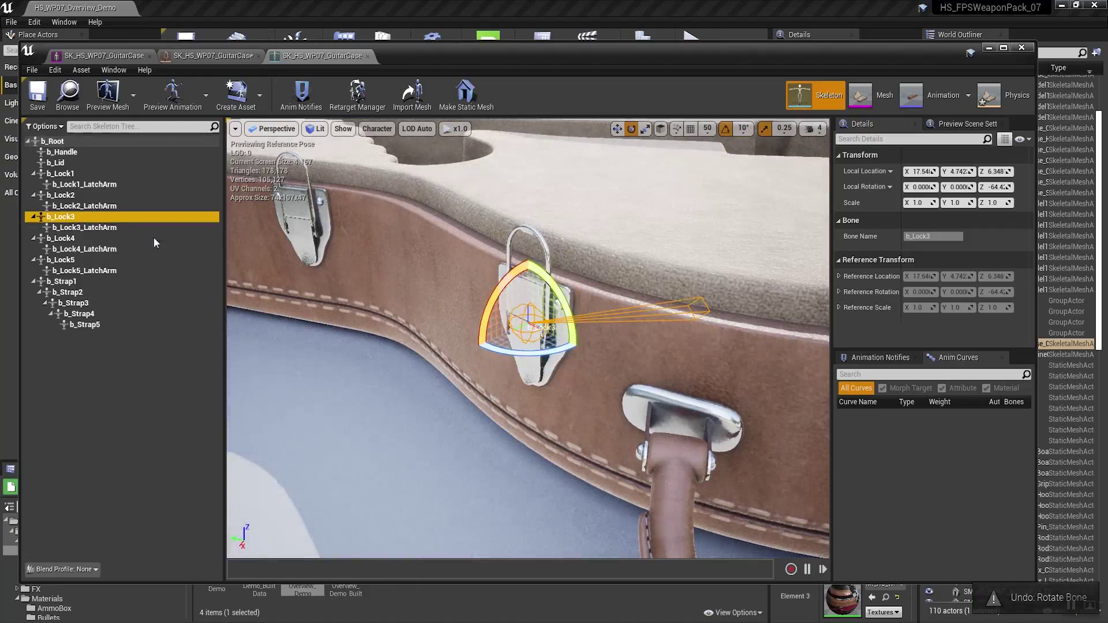
{"action": "mouse_move", "coordinate": [489, 296]}
{"action": "left_mouse_down"}
{"action": "mouse_move", "coordinate": [485, 341]}
{"action": "mouse_move", "coordinate": [492, 295]}
{"action": "left_mouse_up"}
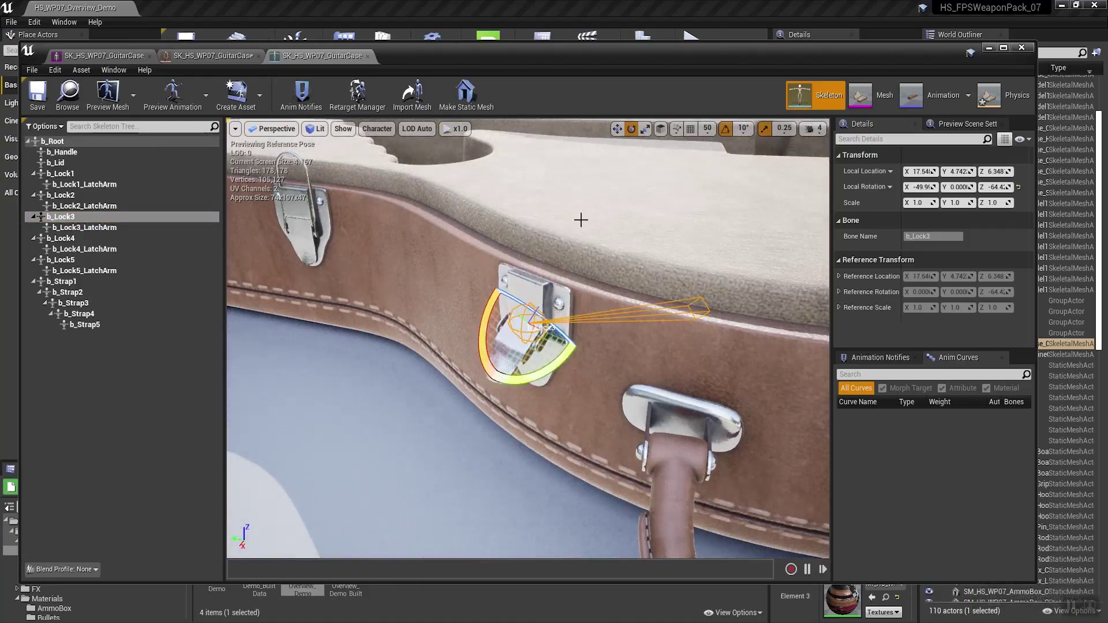
{"action": "key", "text": "ctrl+z"}
Step: Close the guitar case editor and open the SMG Model1 skeletal mesh from the Skeletal Meshes display in the mesh editor
{"action": "left_click", "coordinate": [1022, 48]}
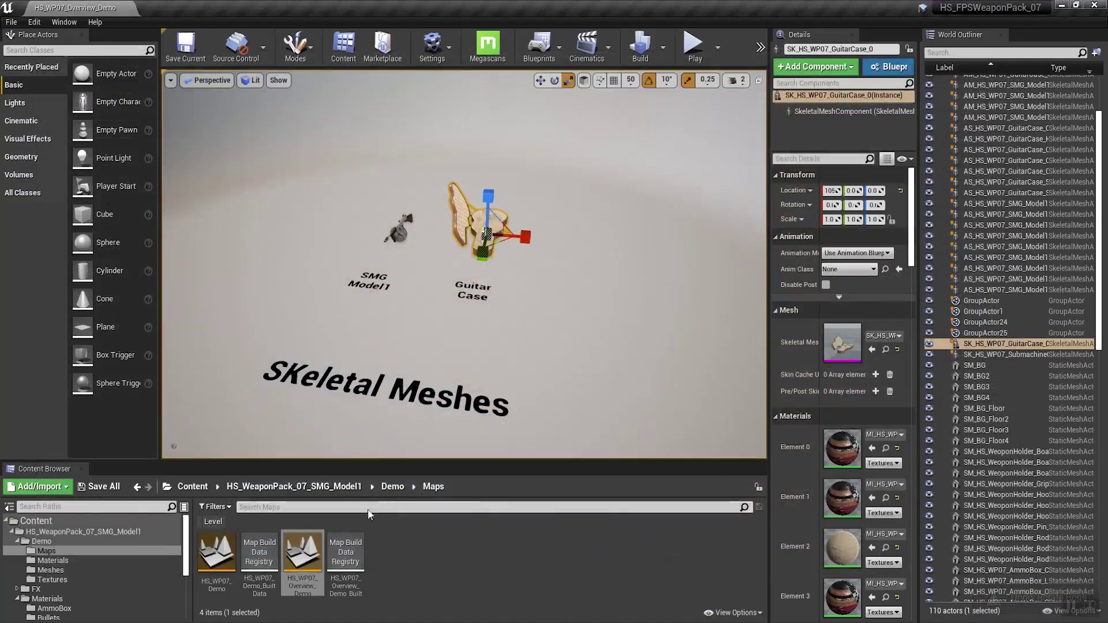
{"action": "left_click", "coordinate": [400, 229]}
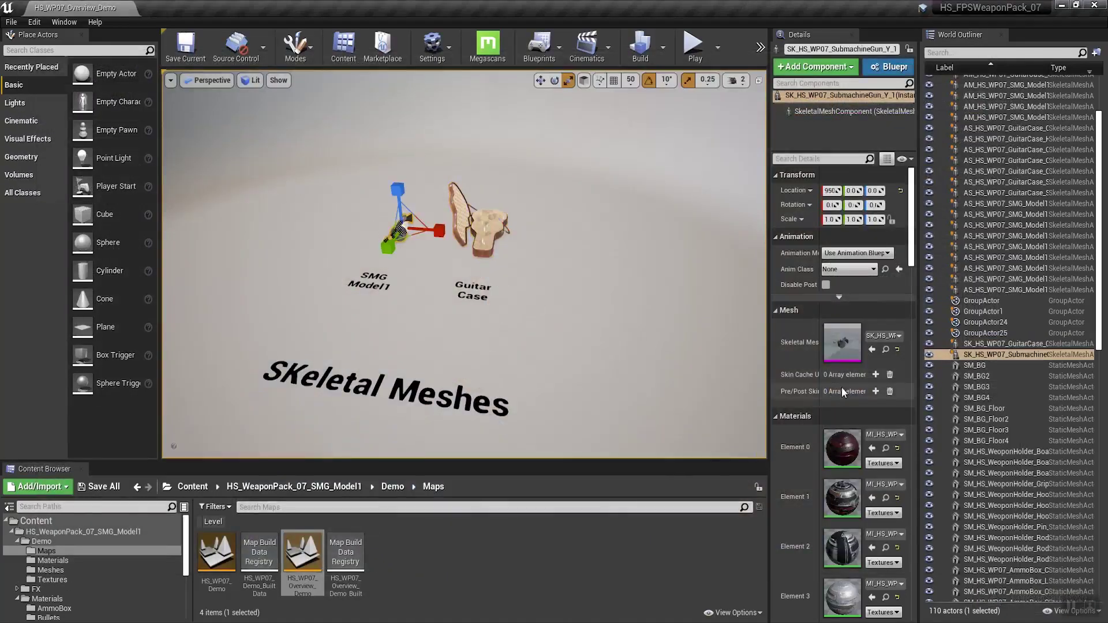
{"action": "double_click", "coordinate": [850, 341]}
{"action": "left_click_drag", "start_coordinate": [590, 375], "coordinate": [451, 378]}
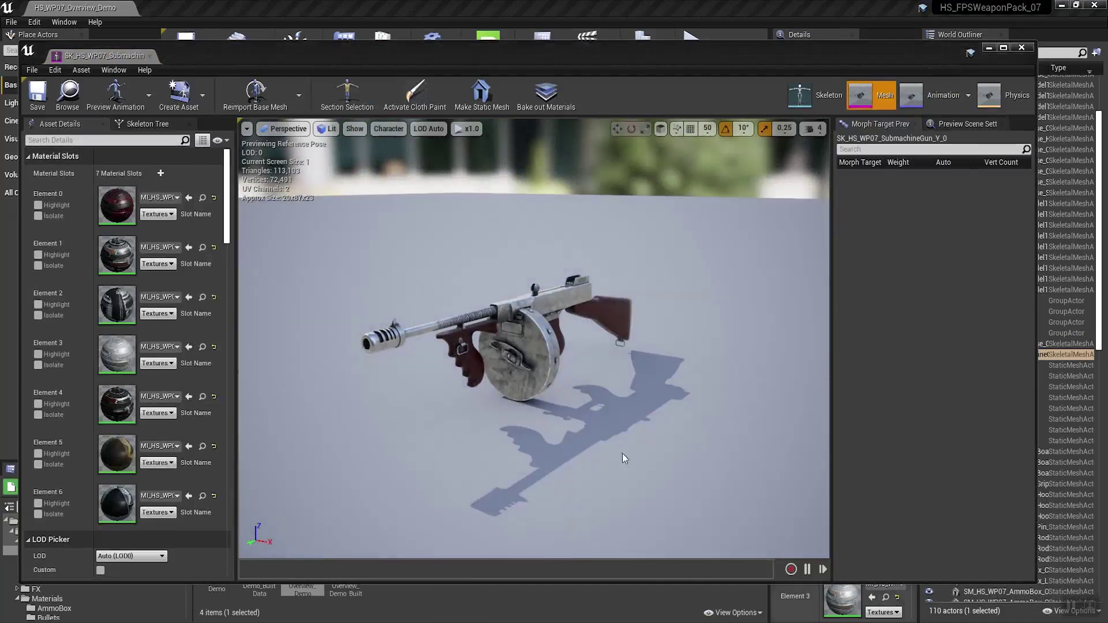
{"action": "left_click_drag", "start_coordinate": [622, 453], "coordinate": [733, 217]}
Step: Open the SMG's physics asset, examine its collision bodies and start the physics simulation
{"action": "left_click", "coordinate": [1011, 95]}
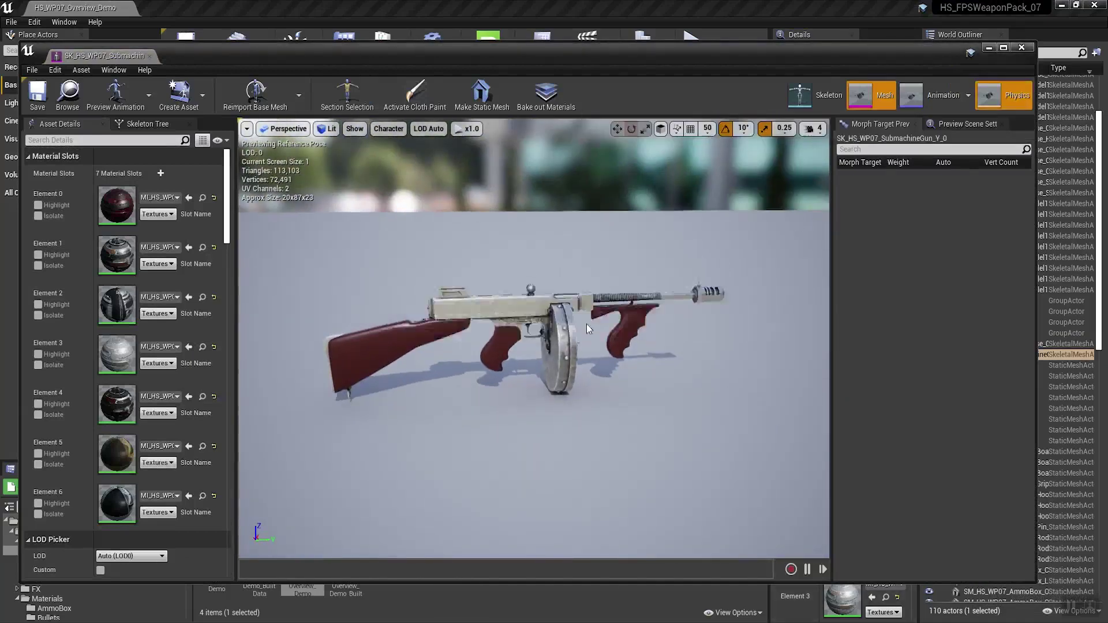
{"action": "left_click_drag", "start_coordinate": [587, 347], "coordinate": [523, 311]}
{"action": "scroll", "coordinate": [528, 340], "scroll_direction": "up", "scroll_amount": 3}
{"action": "left_click", "coordinate": [747, 103]}
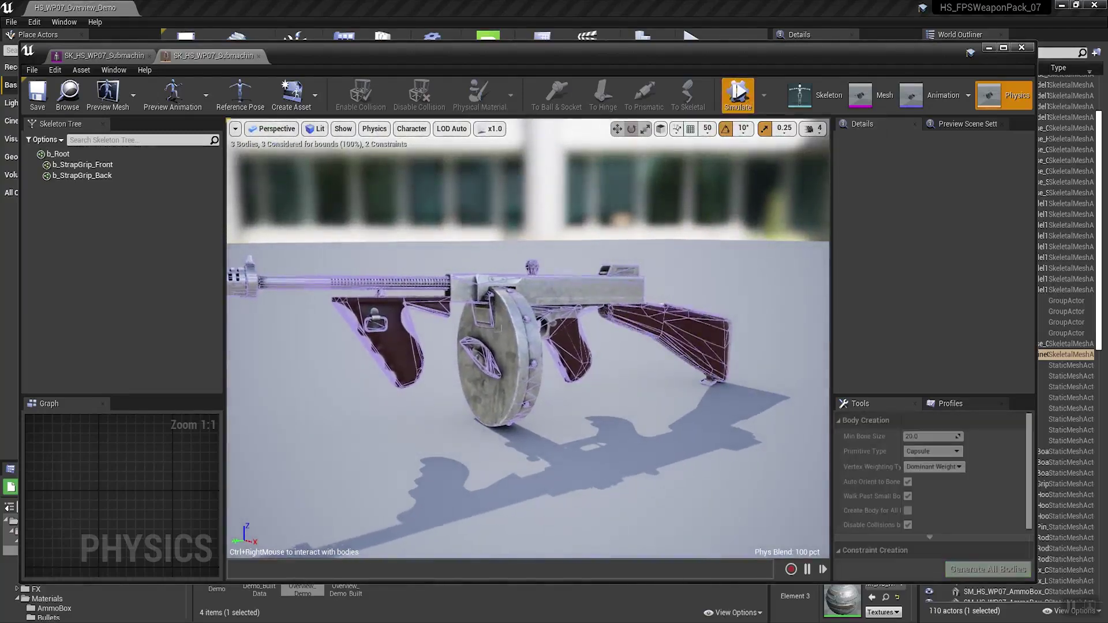
Step: Pull the simulated SMG around by its bodies to test its physics from both sides
{"action": "right_click_drag", "start_coordinate": [501, 329], "coordinate": [623, 260], "text": "ctrl"}
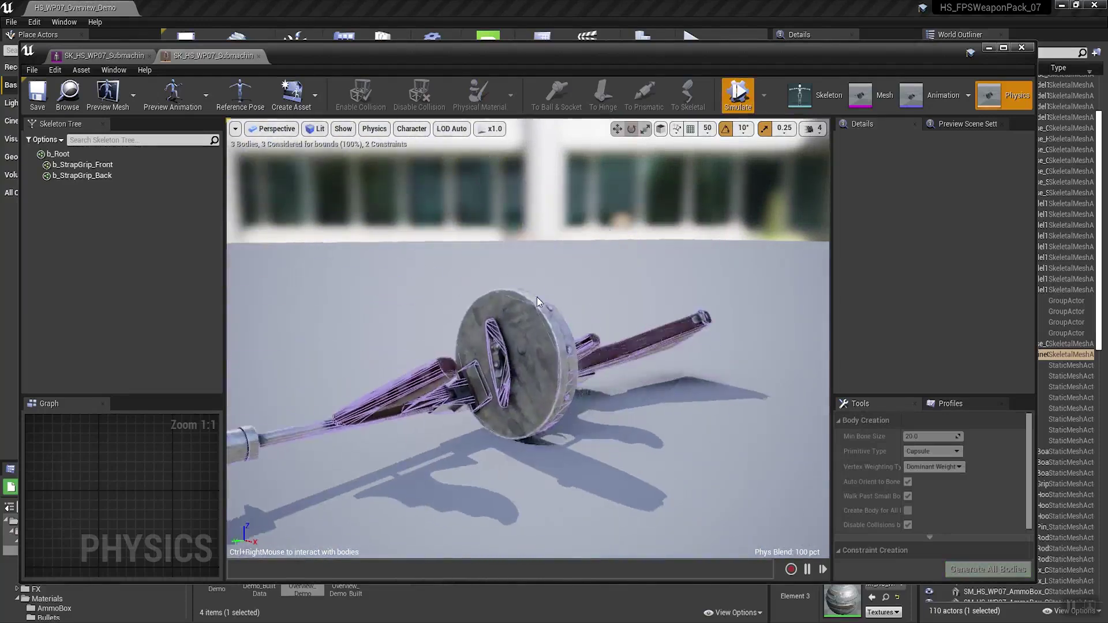
{"action": "right_click_drag", "start_coordinate": [574, 345], "coordinate": [614, 233], "text": "ctrl"}
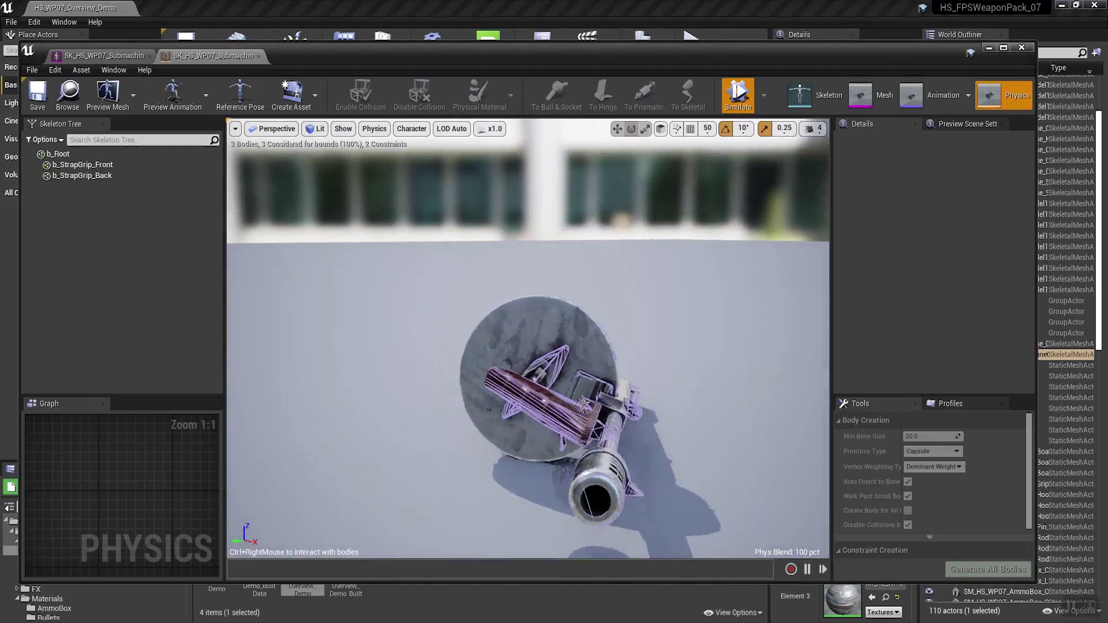
{"action": "left_click_drag", "start_coordinate": [615, 234], "coordinate": [349, 210], "text": "alt"}
{"action": "left_click_drag", "start_coordinate": [485, 202], "coordinate": [615, 405]}
{"action": "right_click_drag", "start_coordinate": [439, 451], "coordinate": [624, 514], "text": "ctrl"}
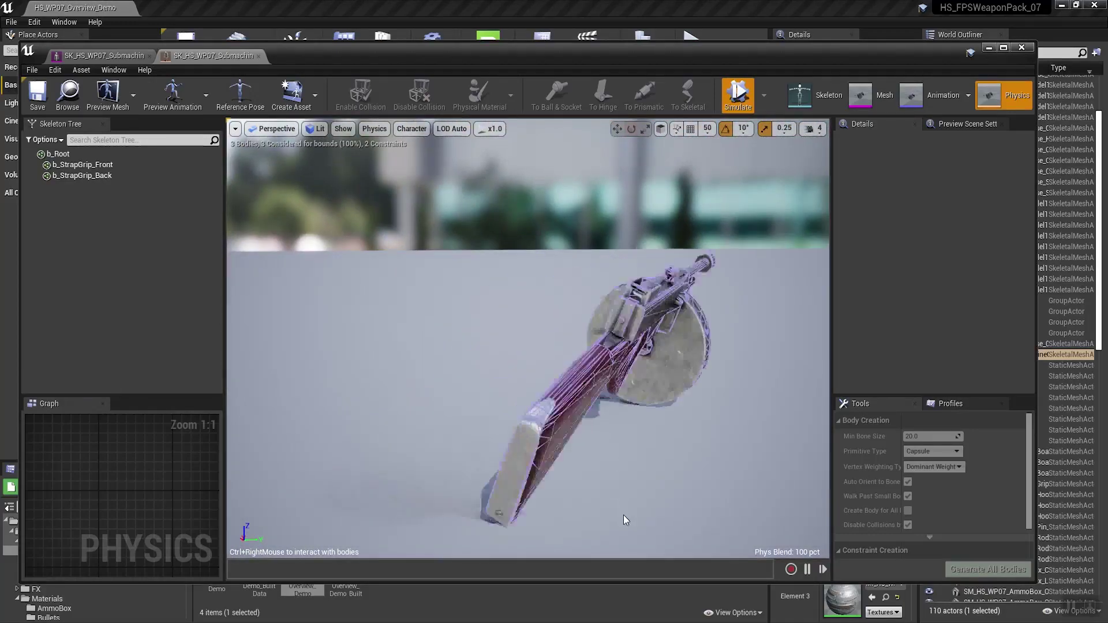
{"action": "right_click_drag", "start_coordinate": [791, 407], "coordinate": [708, 226], "text": "ctrl"}
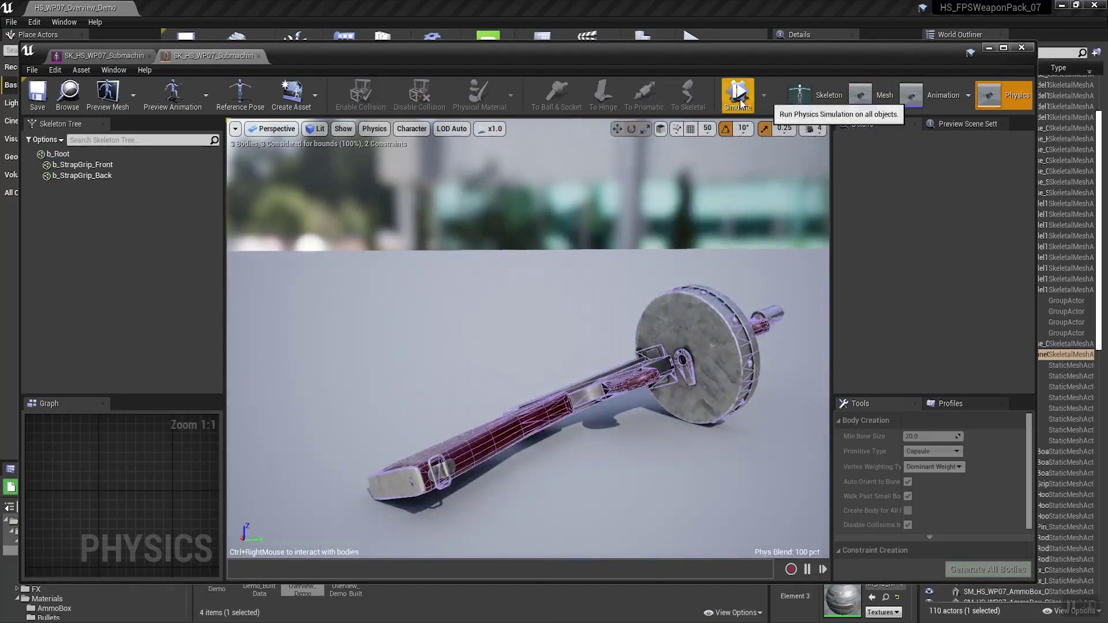
Step: Switch to the SMG's skeleton and look at the rear half of the weapon up close
{"action": "left_click", "coordinate": [826, 97]}
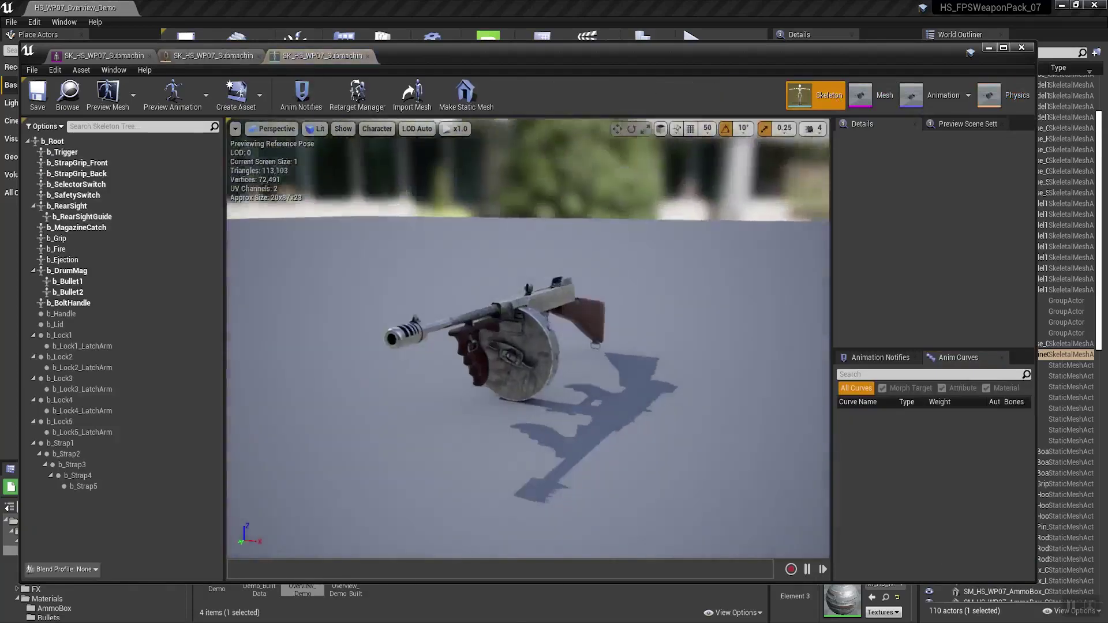
{"action": "left_click_drag", "start_coordinate": [612, 393], "coordinate": [654, 357], "text": "alt"}
{"action": "scroll", "coordinate": [621, 386], "scroll_direction": "up", "scroll_amount": 3}
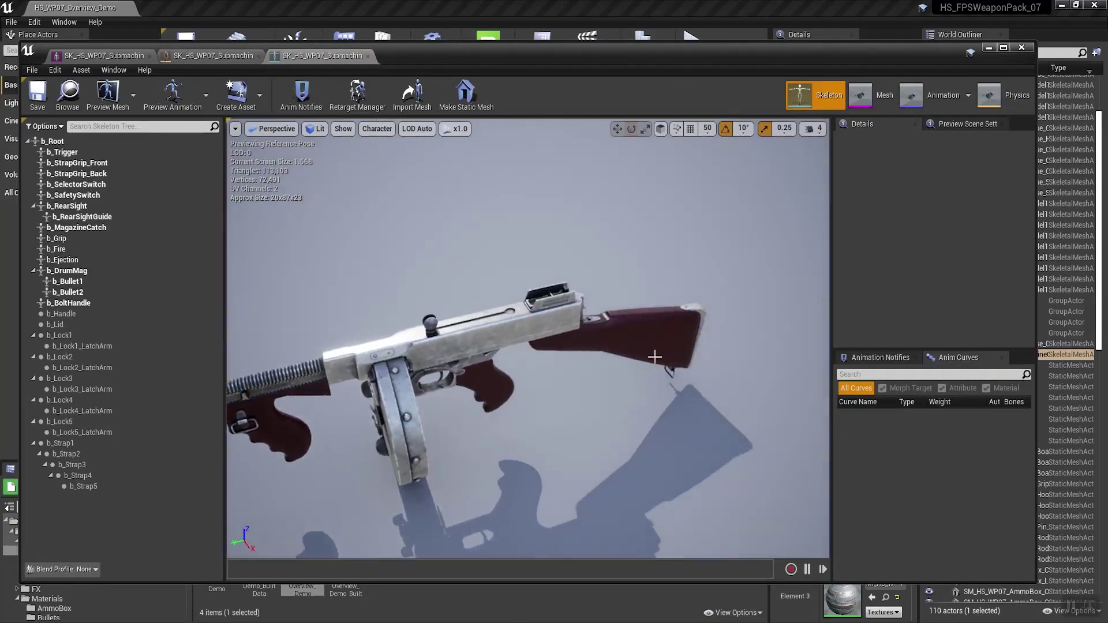
{"action": "right_click_drag", "start_coordinate": [655, 356], "coordinate": [710, 357], "text": "alt"}
Step: Try rotating the b_Root bone and undo the rotation
{"action": "left_click", "coordinate": [282, 300]}
{"action": "left_click_drag", "start_coordinate": [386, 388], "coordinate": [431, 356], "text": "alt"}
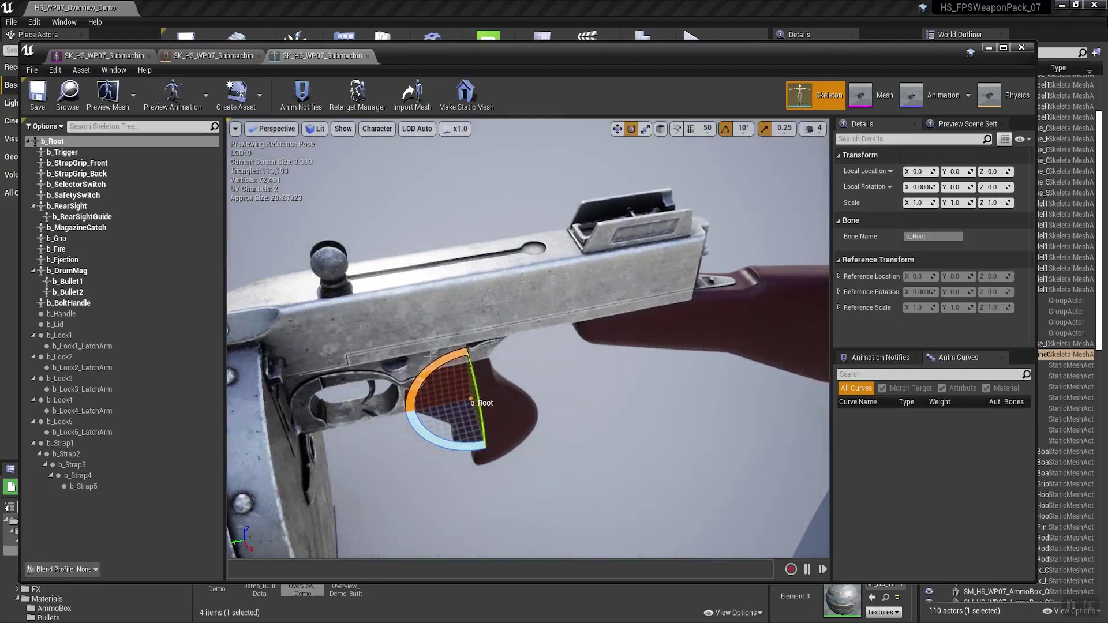
{"action": "left_click_drag", "start_coordinate": [440, 404], "coordinate": [523, 398]}
{"action": "key", "text": "ctrl+z"}
Step: Try sliding b_BoltHandle back along the receiver slot to local Y of about -4.1, and undo the move
{"action": "right_click_drag", "start_coordinate": [429, 236], "coordinate": [387, 235]}
{"action": "left_click", "coordinate": [71, 302]}
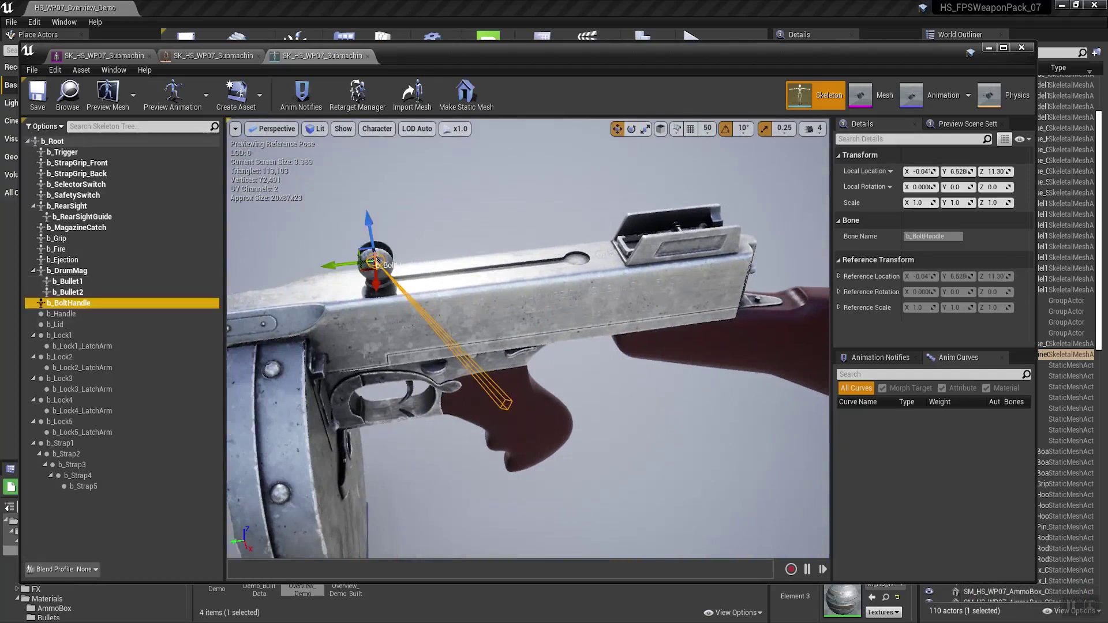
{"action": "left_click_drag", "start_coordinate": [336, 264], "coordinate": [534, 259]}
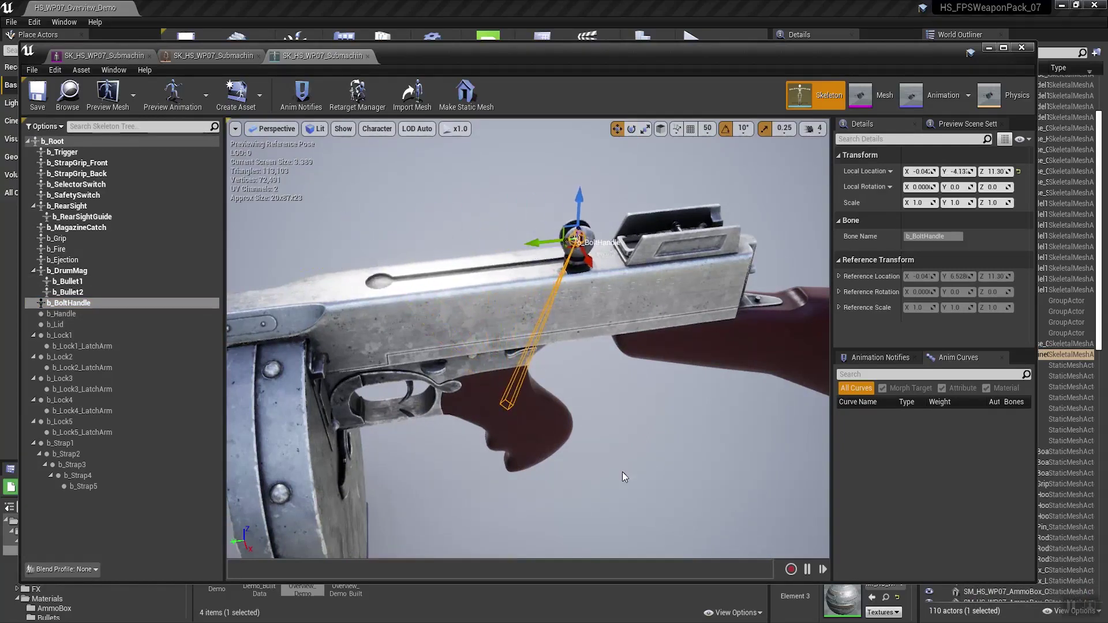
{"action": "key", "text": "ctrl+z"}
Step: Move the b_DrumMag bone out of the gun to a local location of about X 13.6, Y 10.9
{"action": "left_click", "coordinate": [68, 271]}
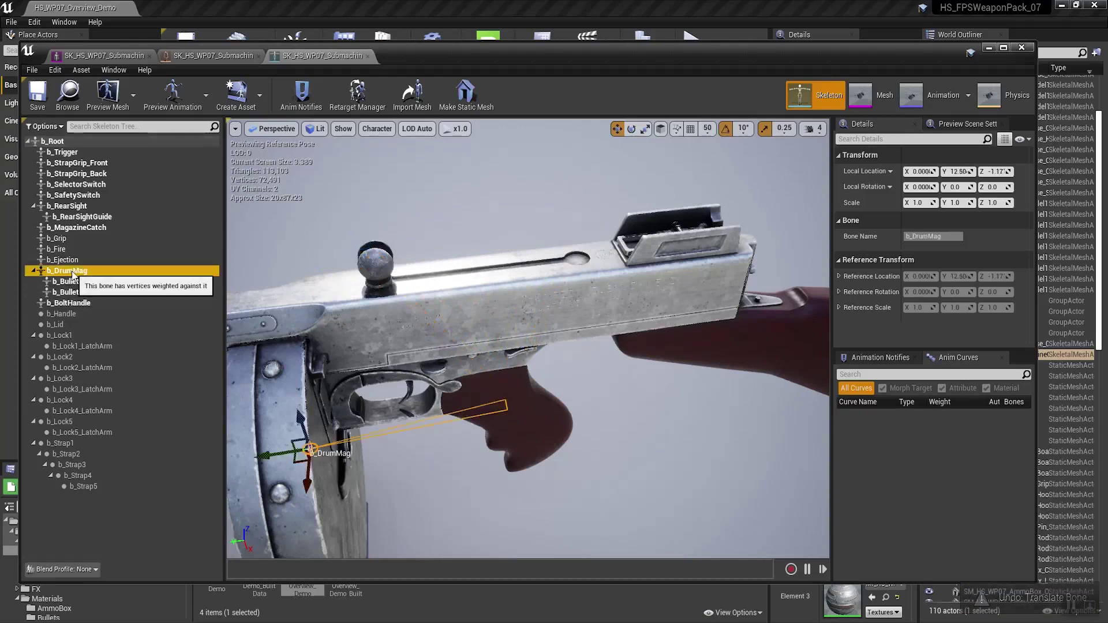
{"action": "key", "text": "f"}
{"action": "left_click_drag", "start_coordinate": [416, 361], "coordinate": [400, 558]}
{"action": "right_click_drag", "start_coordinate": [400, 557], "coordinate": [378, 594]}
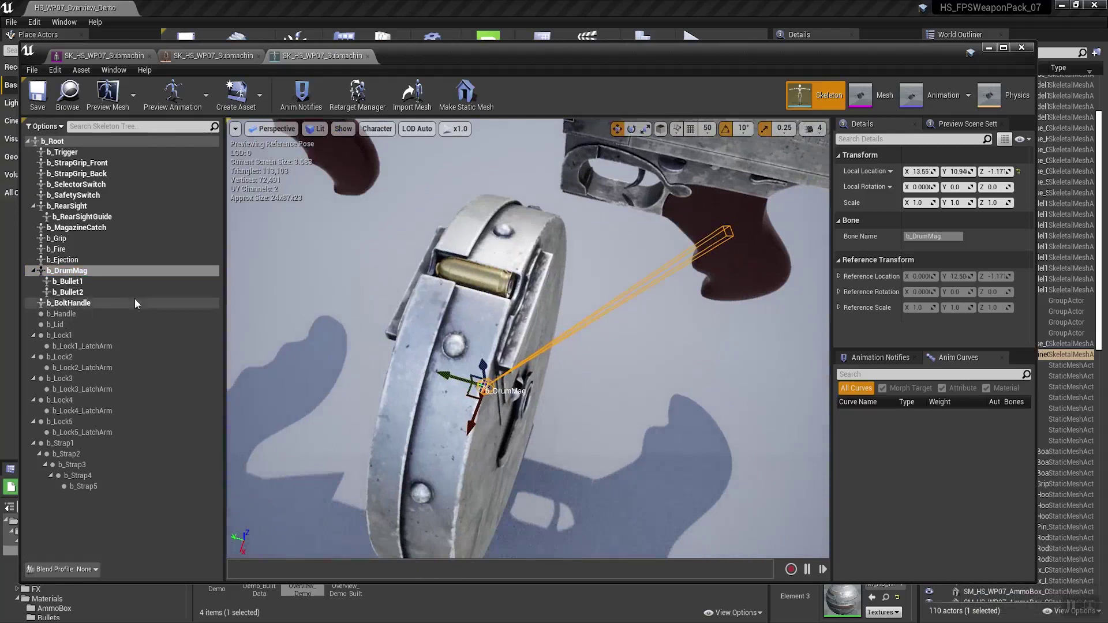
Step: Lift b_Bullet1 to local Z of about 13.1 and move b_Bullet2 to about X 1.0, Z 11.6, above the drum magazine
{"action": "left_click", "coordinate": [99, 283]}
{"action": "key", "text": "f"}
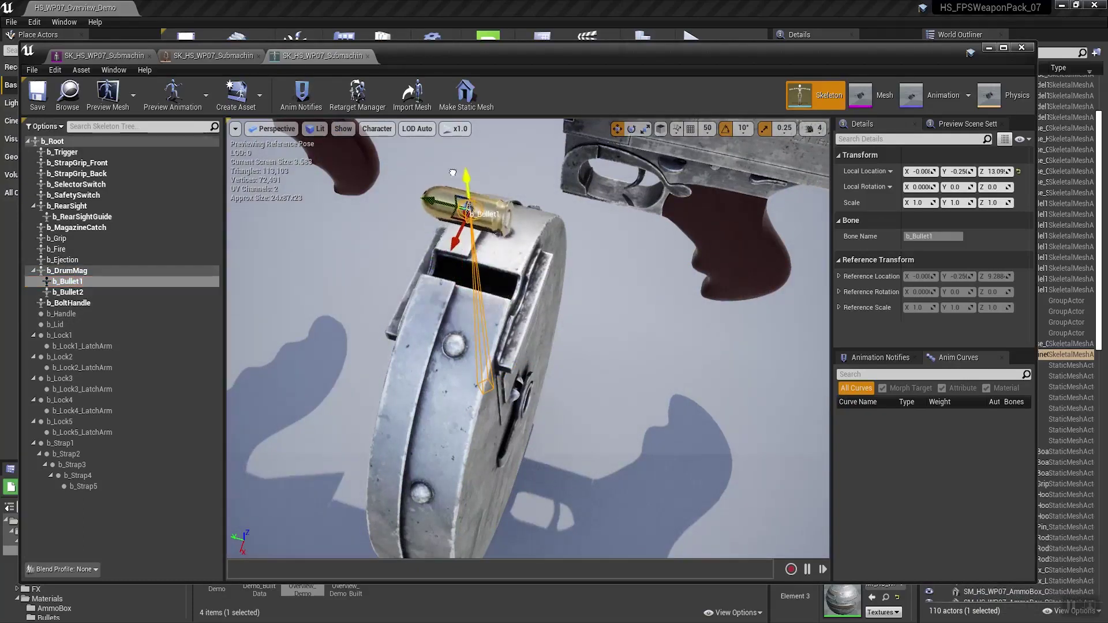
{"action": "left_click", "coordinate": [105, 292]}
{"action": "left_click_drag", "start_coordinate": [462, 289], "coordinate": [358, 294]}
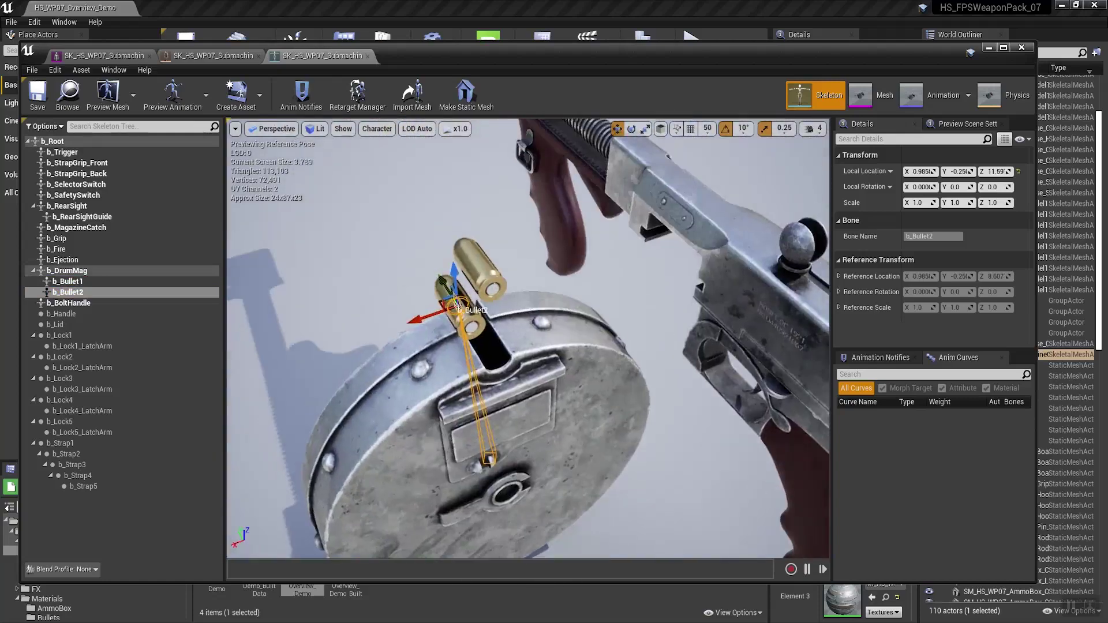
Step: Raise the b_RearSight bone out of its housing to local Z of about 18.5
{"action": "left_click", "coordinate": [129, 305]}
{"action": "key", "text": "f"}
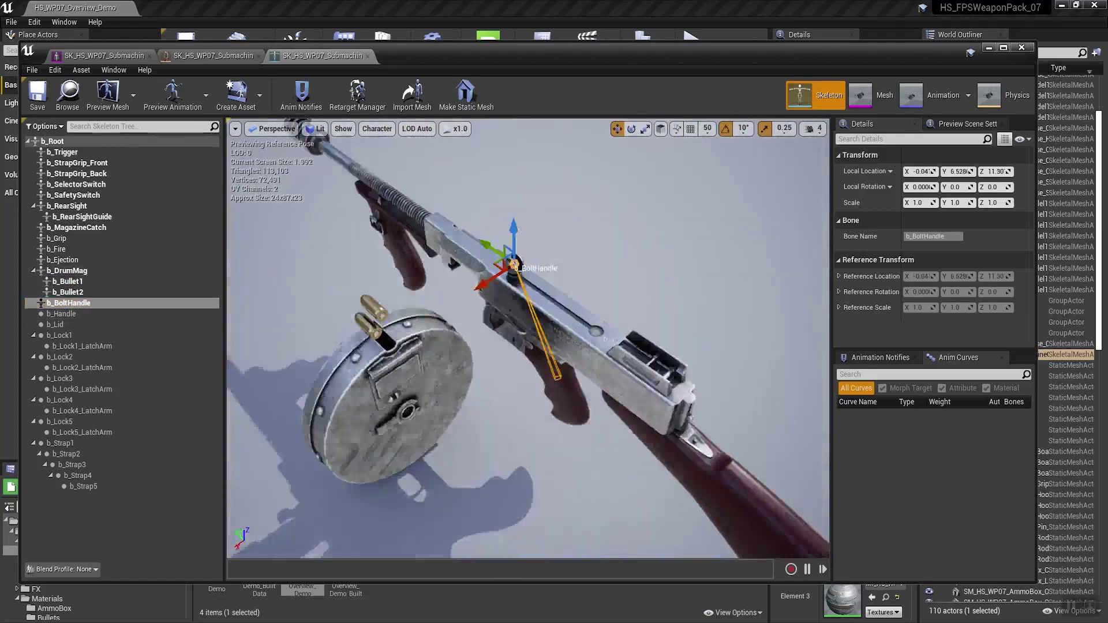
{"action": "right_click_drag", "start_coordinate": [398, 294], "coordinate": [468, 293]}
{"action": "scroll", "coordinate": [398, 294], "scroll_direction": "up", "scroll_amount": 3}
{"action": "scroll", "coordinate": [399, 293], "scroll_direction": "down", "scroll_amount": 1}
{"action": "left_click_drag", "start_coordinate": [542, 413], "coordinate": [513, 439], "text": "alt"}
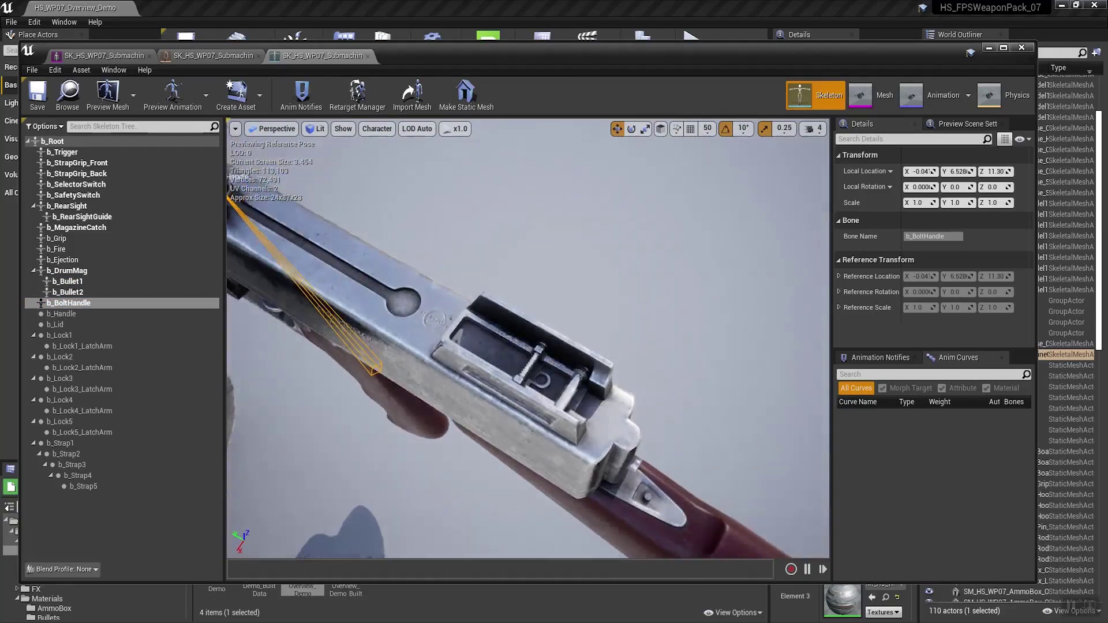
{"action": "left_click", "coordinate": [70, 207]}
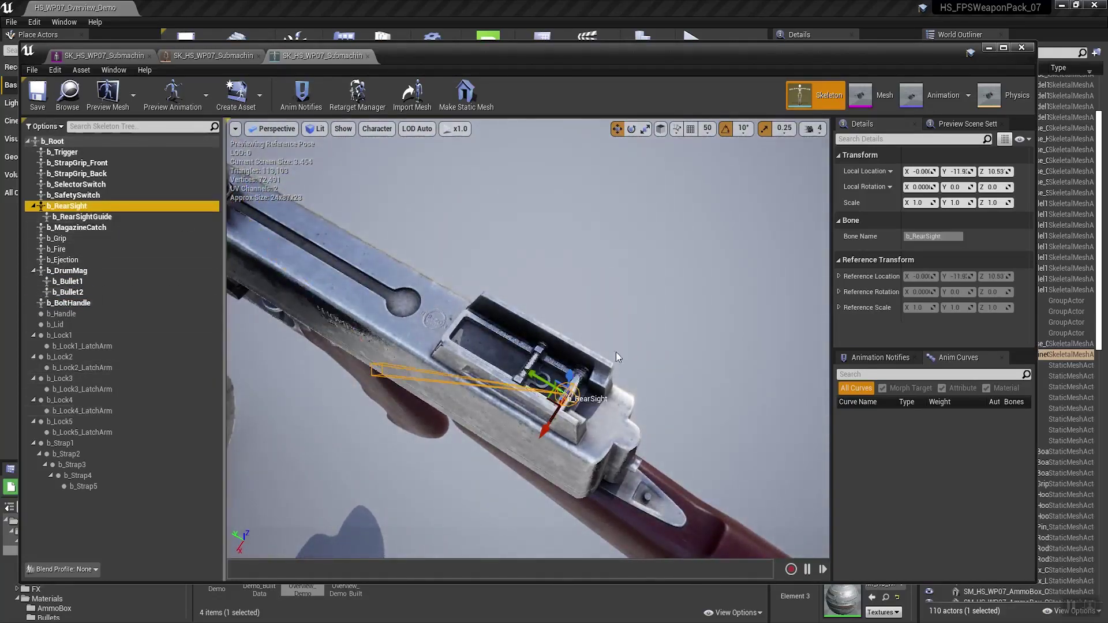
{"action": "left_click_drag", "start_coordinate": [570, 377], "coordinate": [545, 230]}
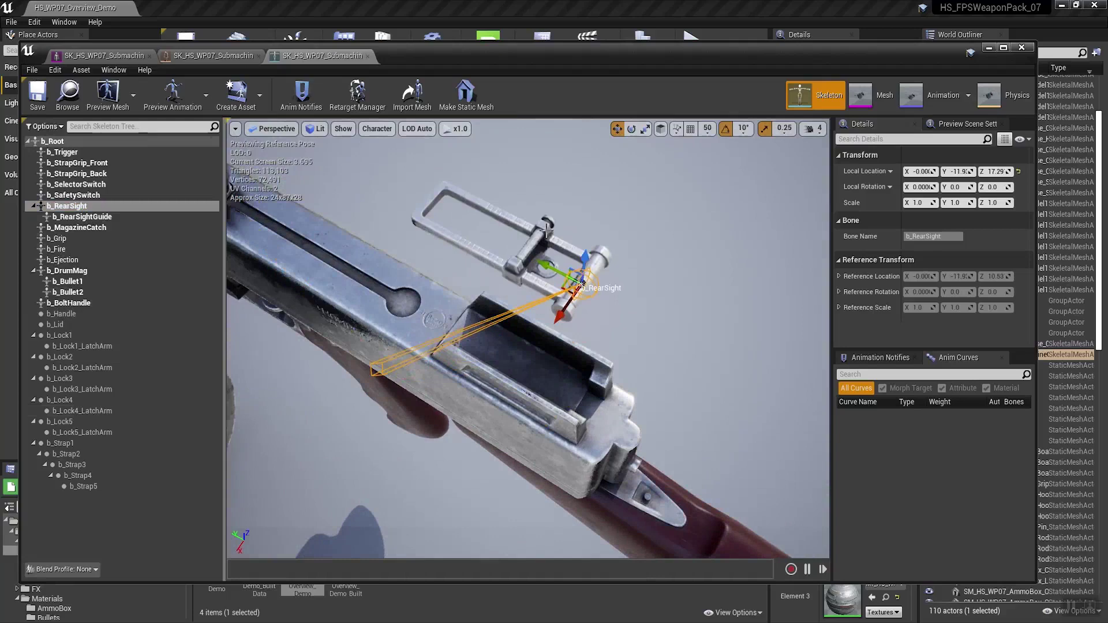
{"action": "key", "text": "ctrl+z"}
{"action": "left_click_drag", "start_coordinate": [571, 376], "coordinate": [575, 230]}
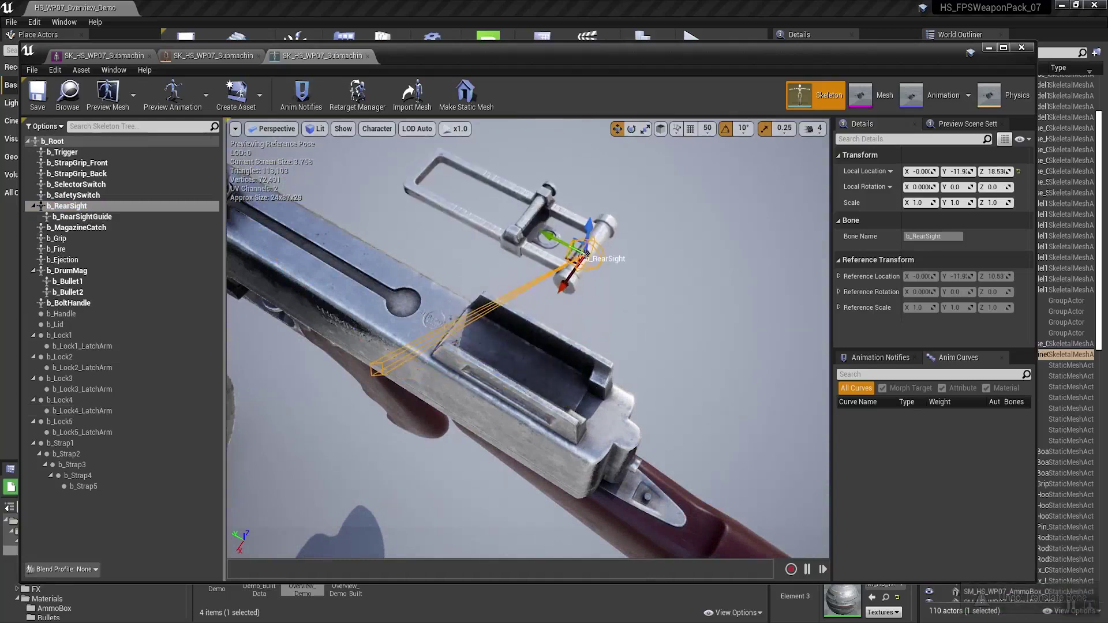
Step: Slide b_RearSightGuide along the raised sight frame to local Y of about 2.7
{"action": "left_click_drag", "start_coordinate": [642, 345], "coordinate": [642, 311], "text": "alt"}
{"action": "mouse_move", "coordinate": [642, 346]}
{"action": "right_mouse_down"}
{"action": "mouse_move", "coordinate": [642, 231]}
{"action": "mouse_move", "coordinate": [641, 326]}
{"action": "right_mouse_up"}
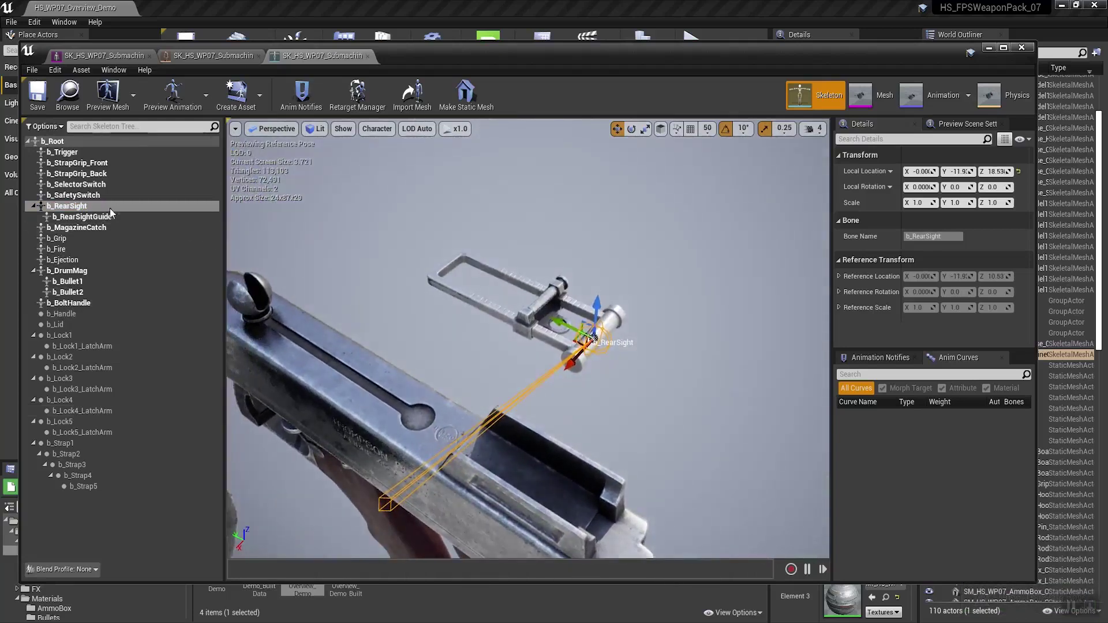
{"action": "left_click", "coordinate": [96, 218]}
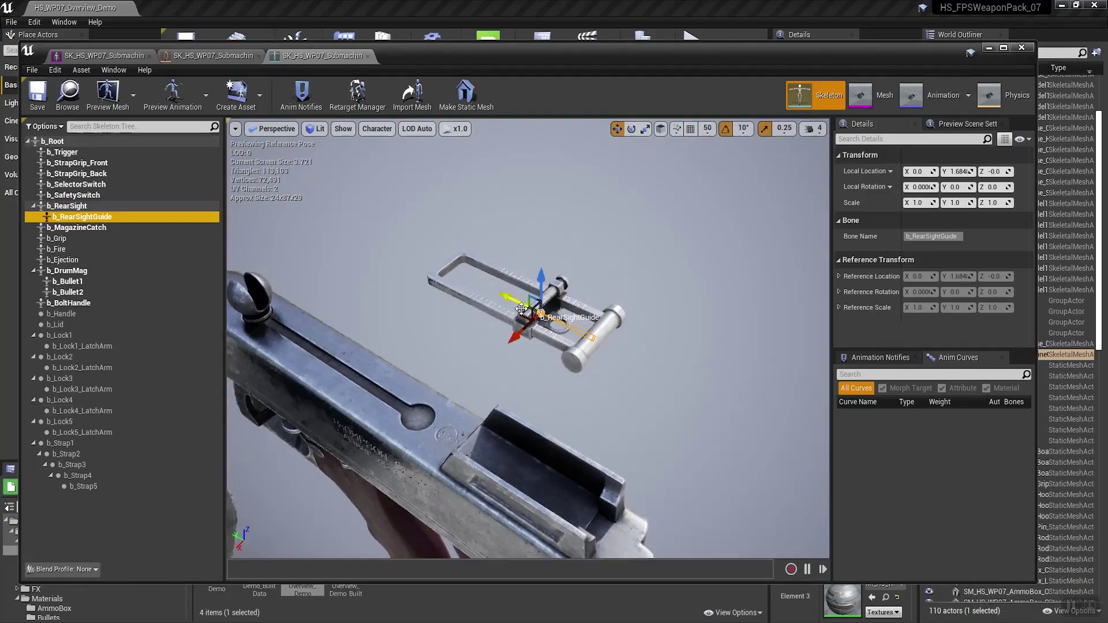
{"action": "left_click_drag", "start_coordinate": [522, 309], "coordinate": [507, 297]}
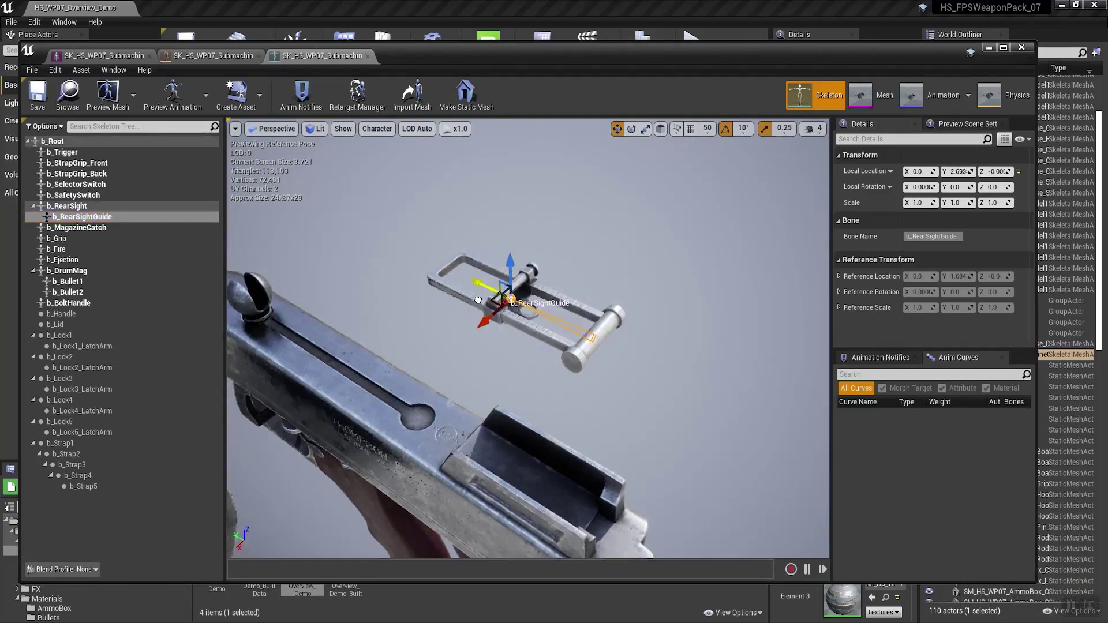
Step: Rotate b_RearSight -90° around local X so the sight frame stands upright
{"action": "left_click", "coordinate": [106, 206]}
{"action": "key", "text": "e"}
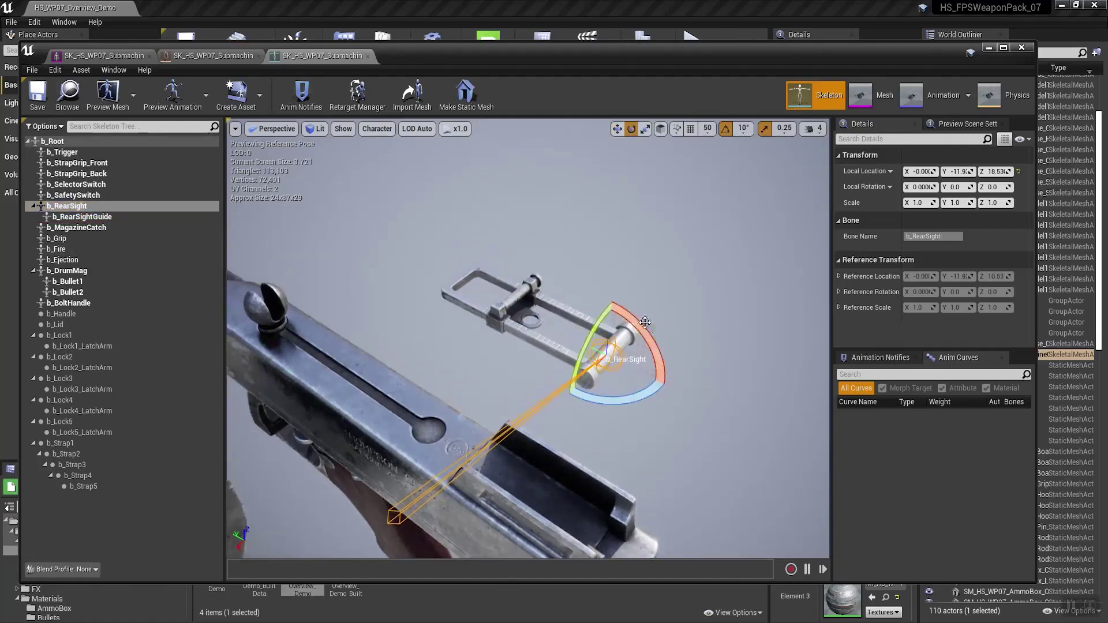
{"action": "left_click_drag", "start_coordinate": [633, 318], "coordinate": [668, 387]}
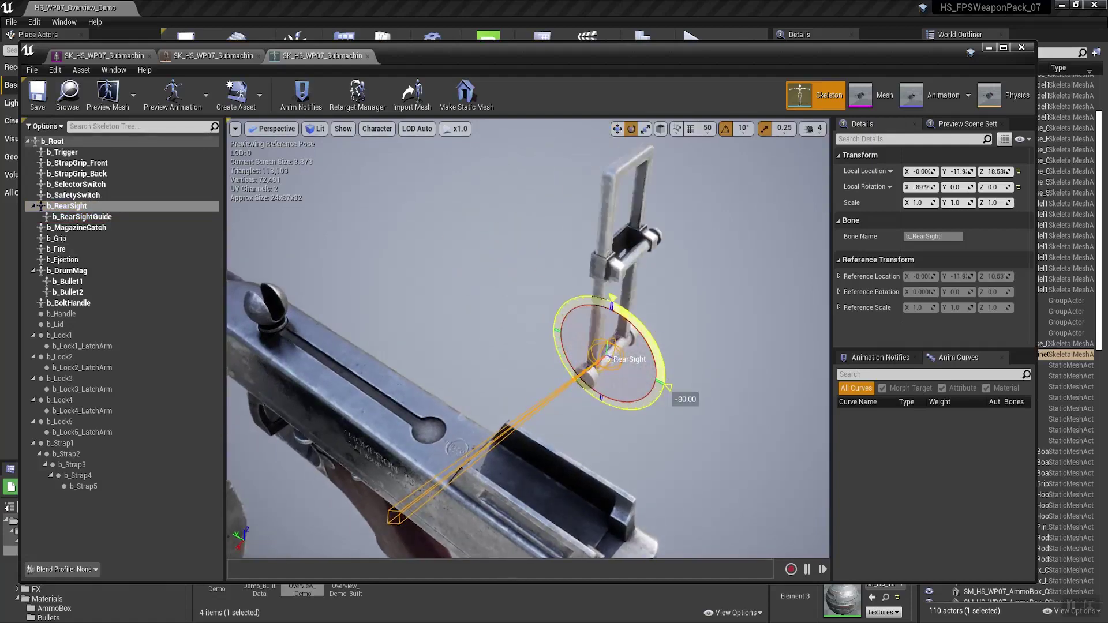
Step: Turn the b_SafetySwitch lever to the SAFE side and rotate b_SelectorSwitch about 190° around local X
{"action": "key", "text": "f"}
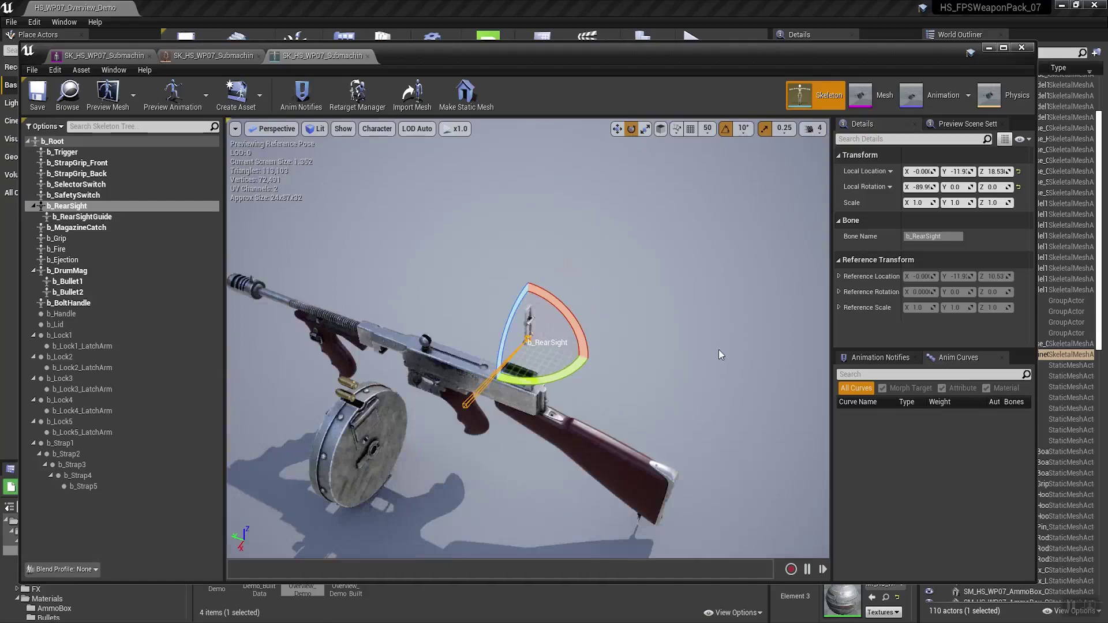
{"action": "left_click_drag", "start_coordinate": [577, 369], "coordinate": [712, 359], "text": "alt"}
{"action": "middle_click_drag", "start_coordinate": [594, 429], "coordinate": [698, 369], "text": "alt"}
{"action": "scroll", "coordinate": [697, 369], "scroll_direction": "up", "scroll_amount": 4}
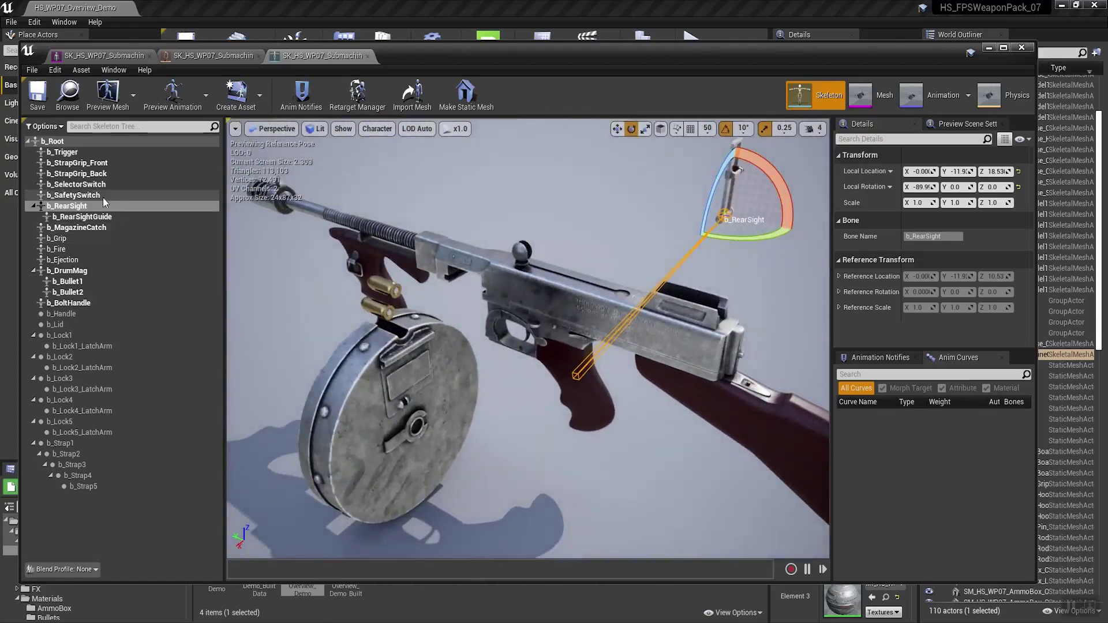
{"action": "left_click", "coordinate": [103, 197]}
{"action": "key", "text": "f"}
{"action": "right_click_drag", "start_coordinate": [589, 431], "coordinate": [658, 444]}
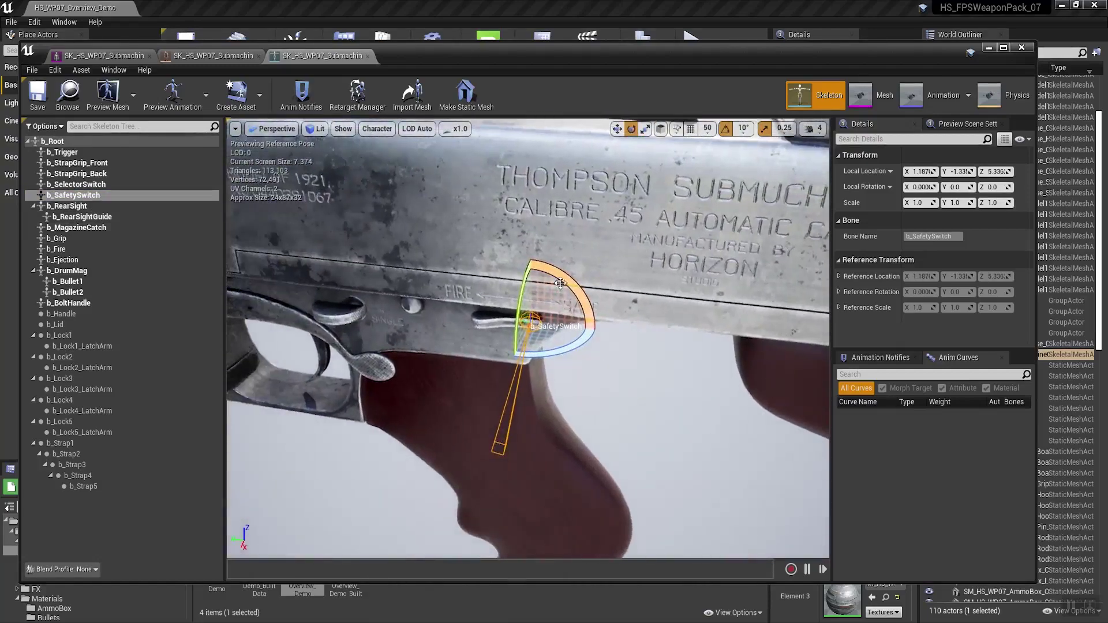
{"action": "right_click_drag", "start_coordinate": [459, 389], "coordinate": [416, 390]}
{"action": "left_click", "coordinate": [97, 186]}
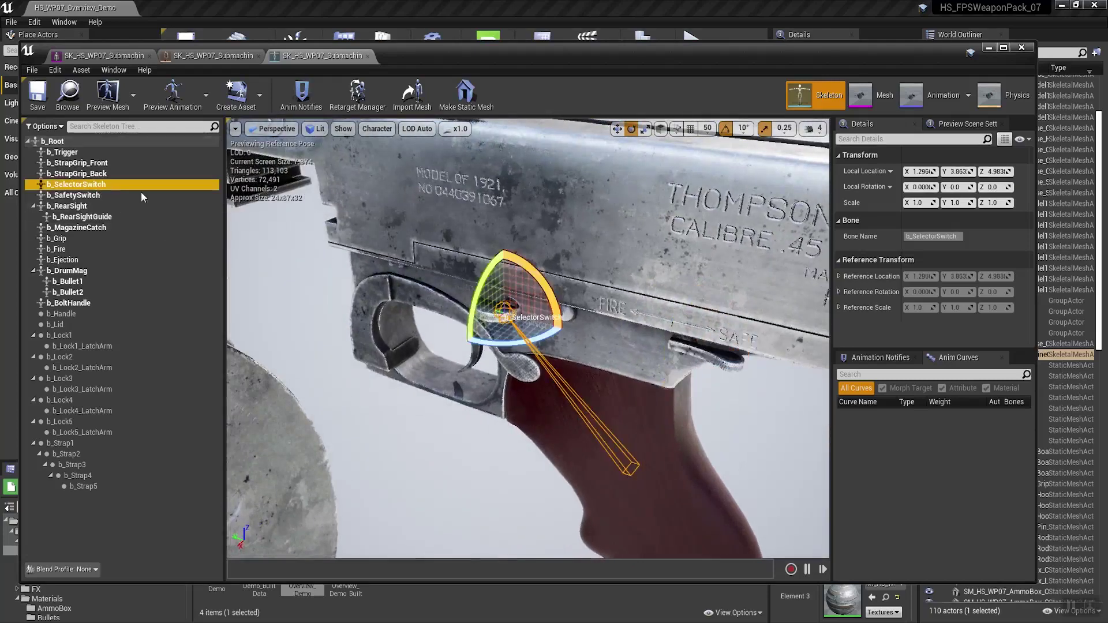
{"action": "left_click_drag", "start_coordinate": [553, 297], "coordinate": [542, 340]}
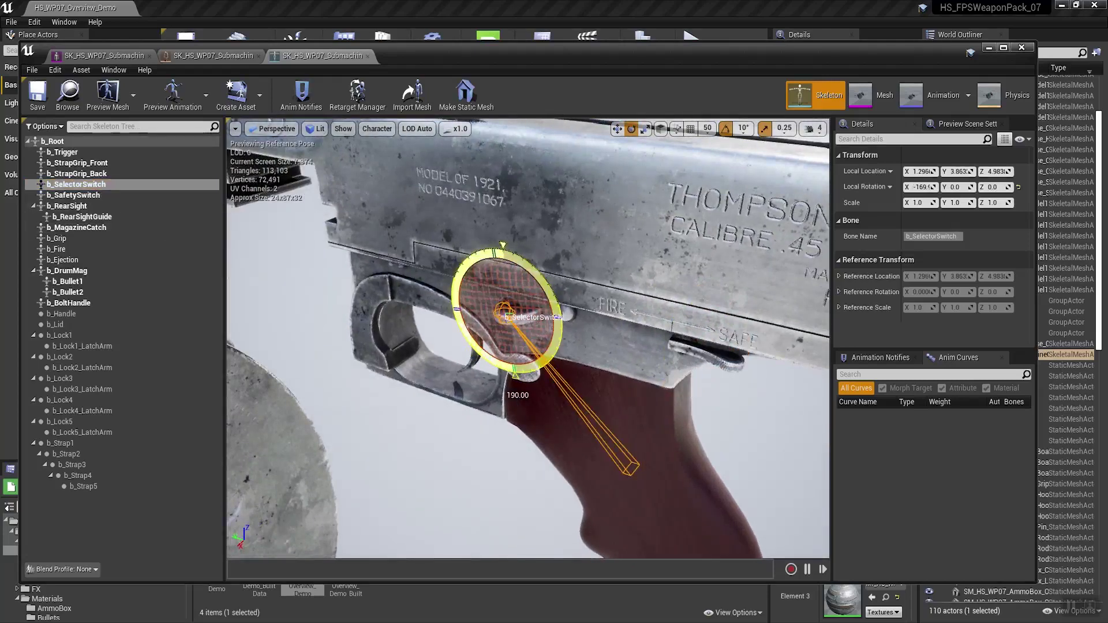
Step: Inspect b_StrapGrip_Back under the stock and rotate b_StrapGrip_Front 90° around local Y
{"action": "left_click", "coordinate": [93, 174]}
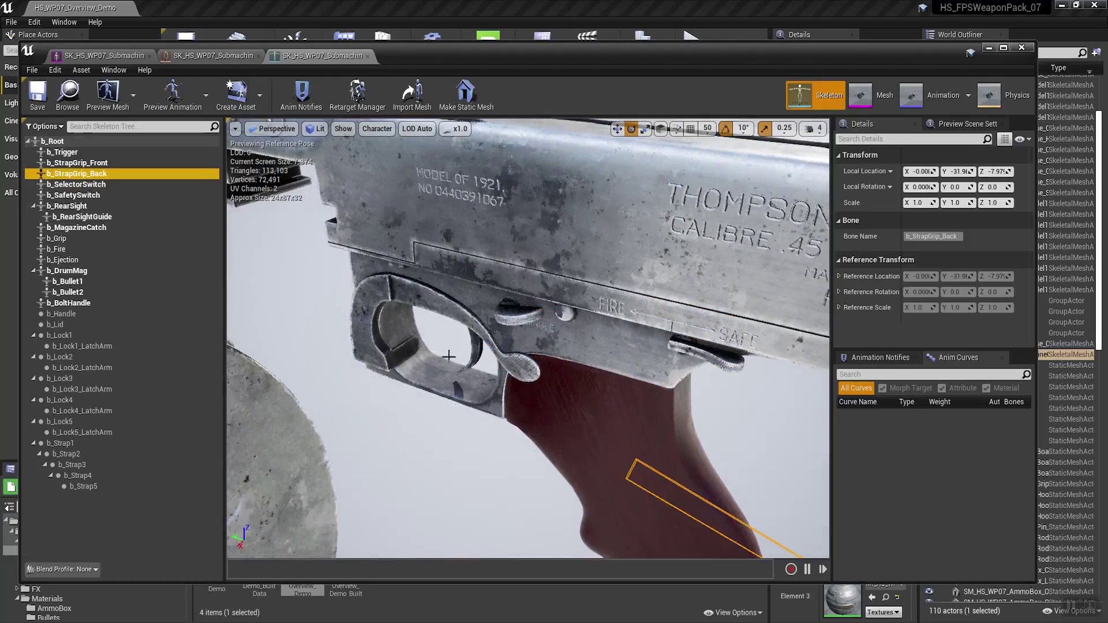
{"action": "right_click_drag", "start_coordinate": [589, 332], "coordinate": [786, 332]}
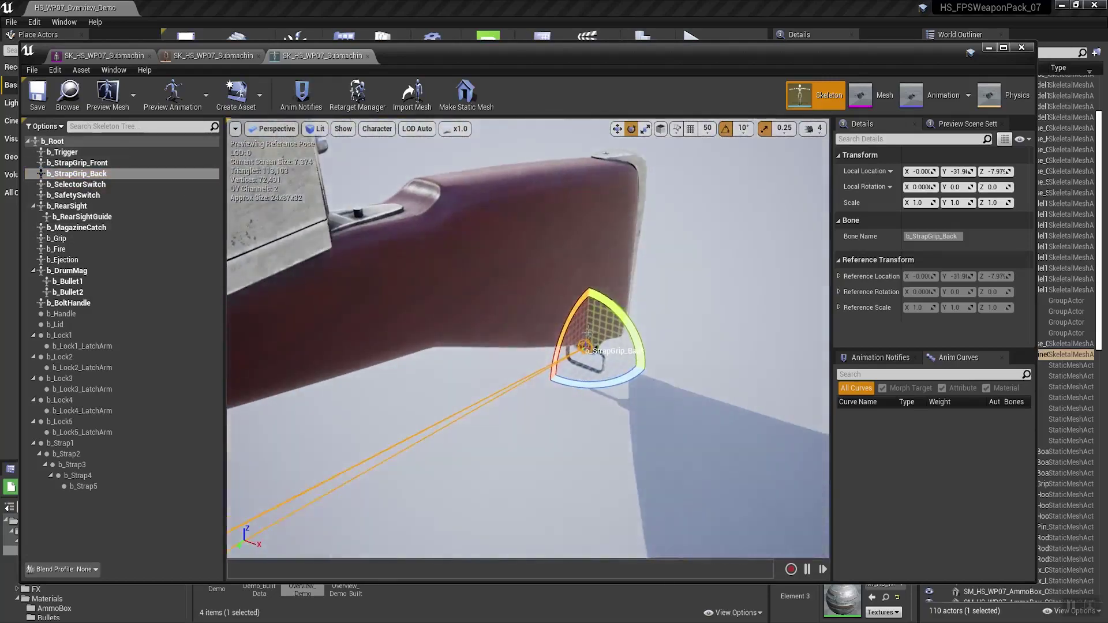
{"action": "left_click", "coordinate": [79, 163]}
{"action": "key", "text": "f"}
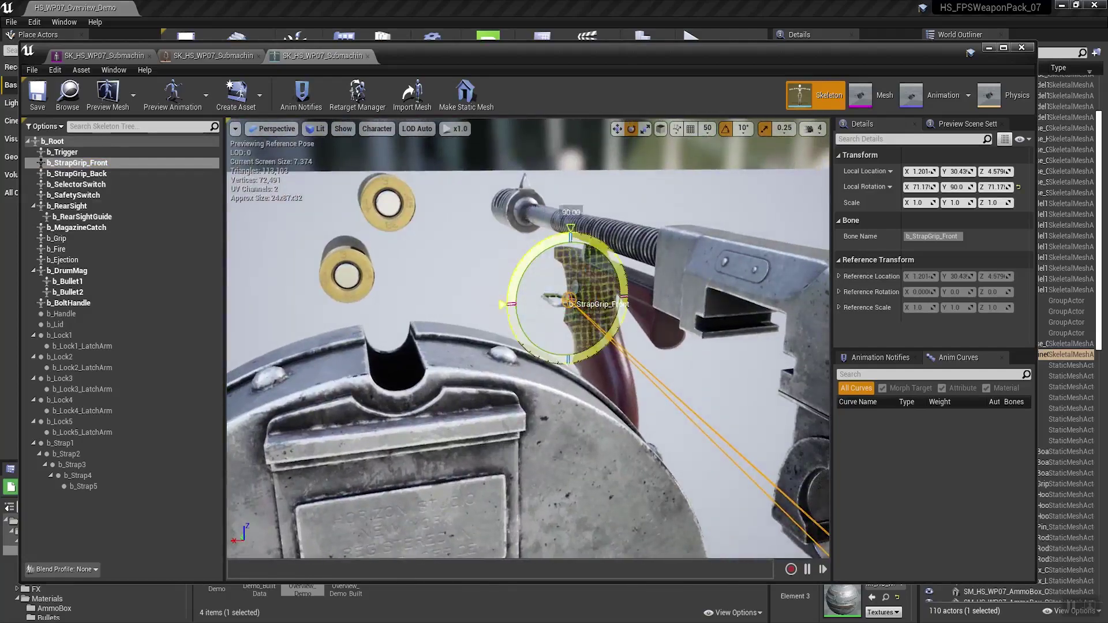
Step: Rotate the b_Trigger bone 10° around local X and view the trigger up close
{"action": "left_click", "coordinate": [75, 152]}
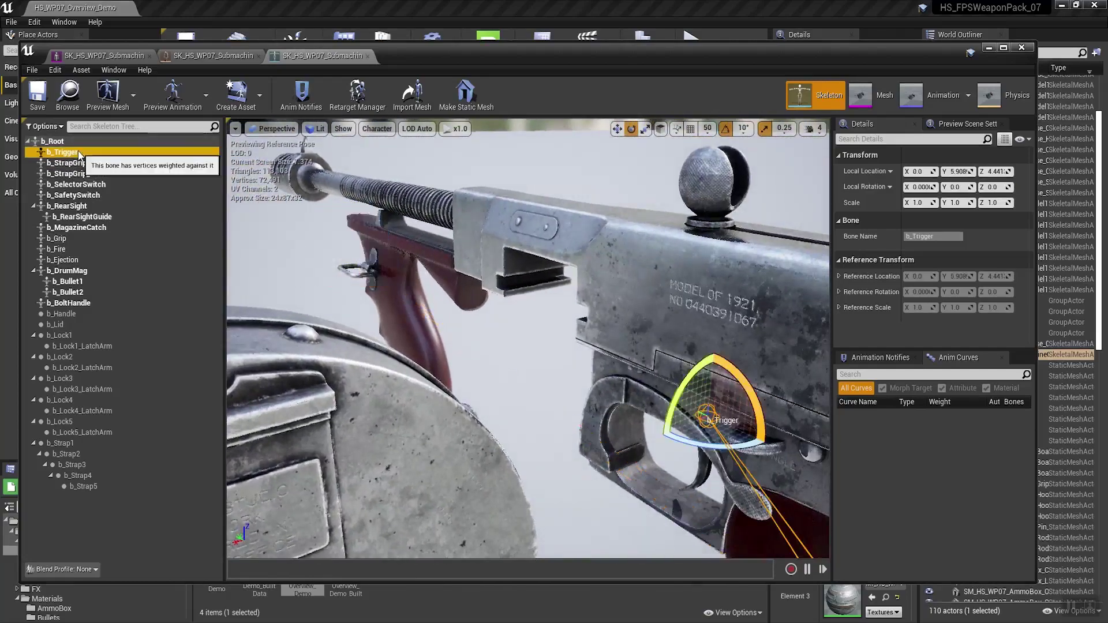
{"action": "key", "text": "f"}
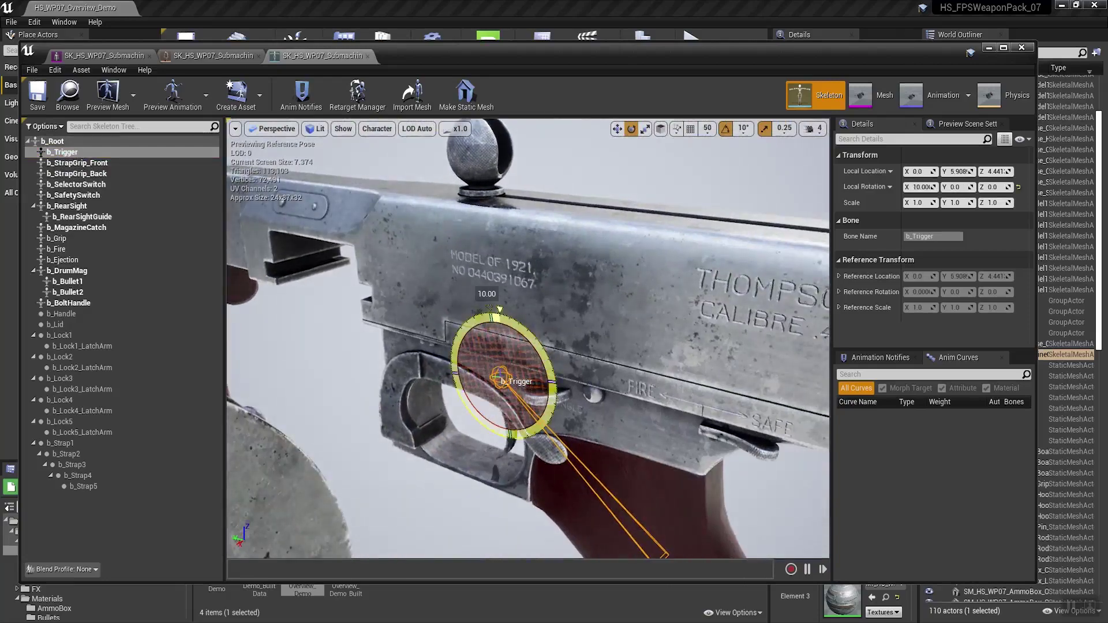
{"action": "right_click_drag", "start_coordinate": [598, 530], "coordinate": [571, 529], "text": "alt"}
{"action": "left_click_drag", "start_coordinate": [610, 505], "coordinate": [678, 407], "text": "alt"}
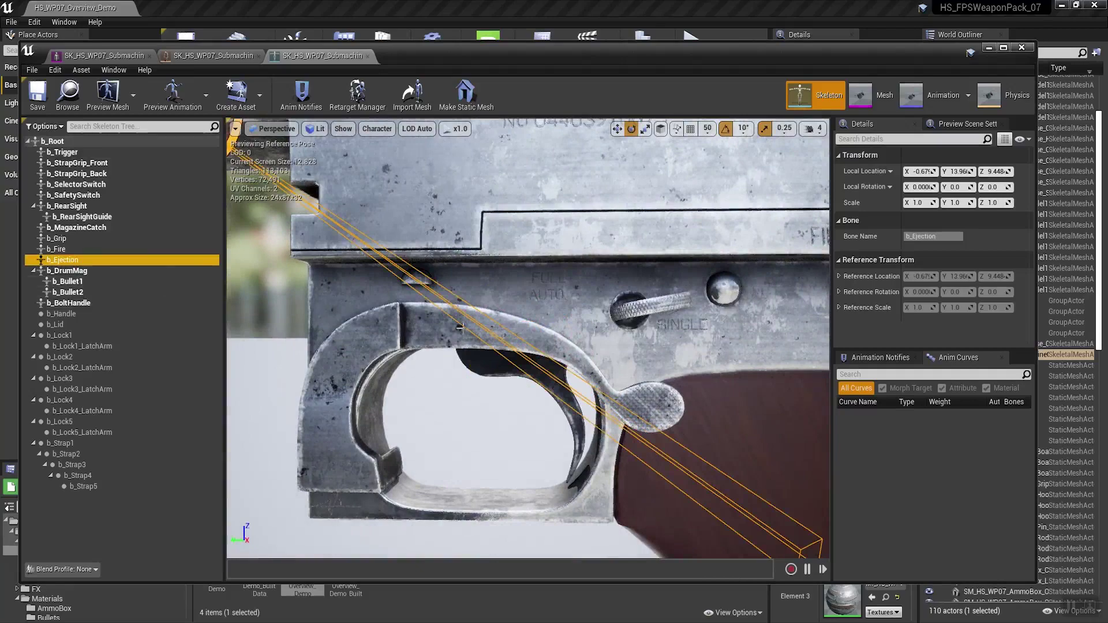
Step: Inspect b_Ejection at the ejection port and slide b_BoltHandle along the receiver slot
{"action": "right_click_drag", "start_coordinate": [387, 337], "coordinate": [324, 338], "text": "alt"}
{"action": "left_click_drag", "start_coordinate": [388, 338], "coordinate": [425, 264], "text": "alt"}
{"action": "left_click", "coordinate": [68, 303]}
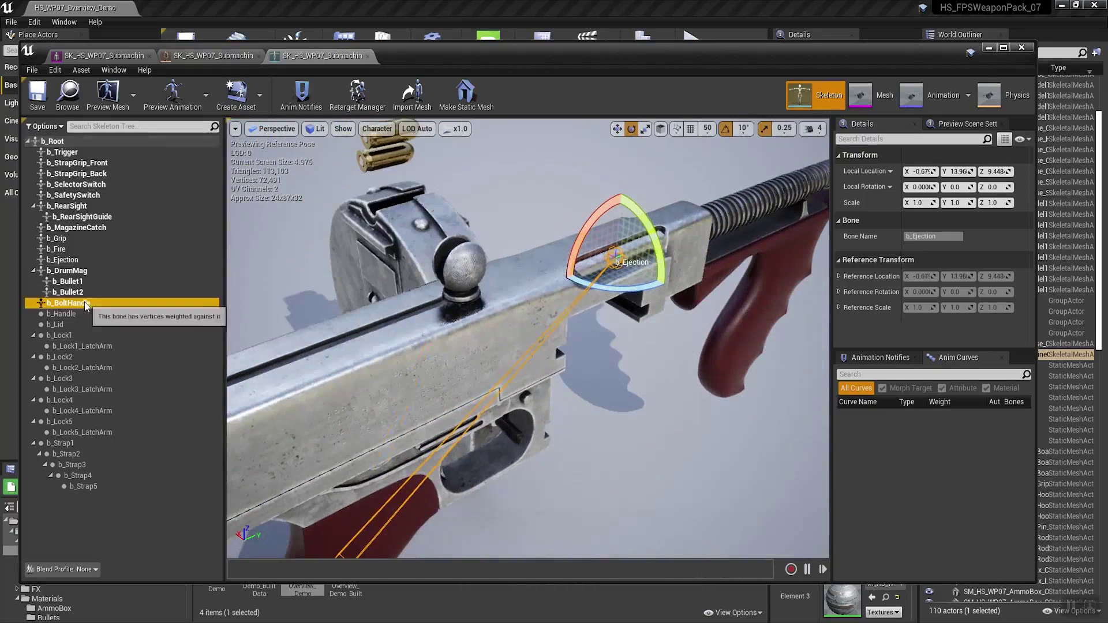
{"action": "middle_click_drag", "start_coordinate": [433, 282], "coordinate": [412, 295]}
{"action": "key", "text": "w"}
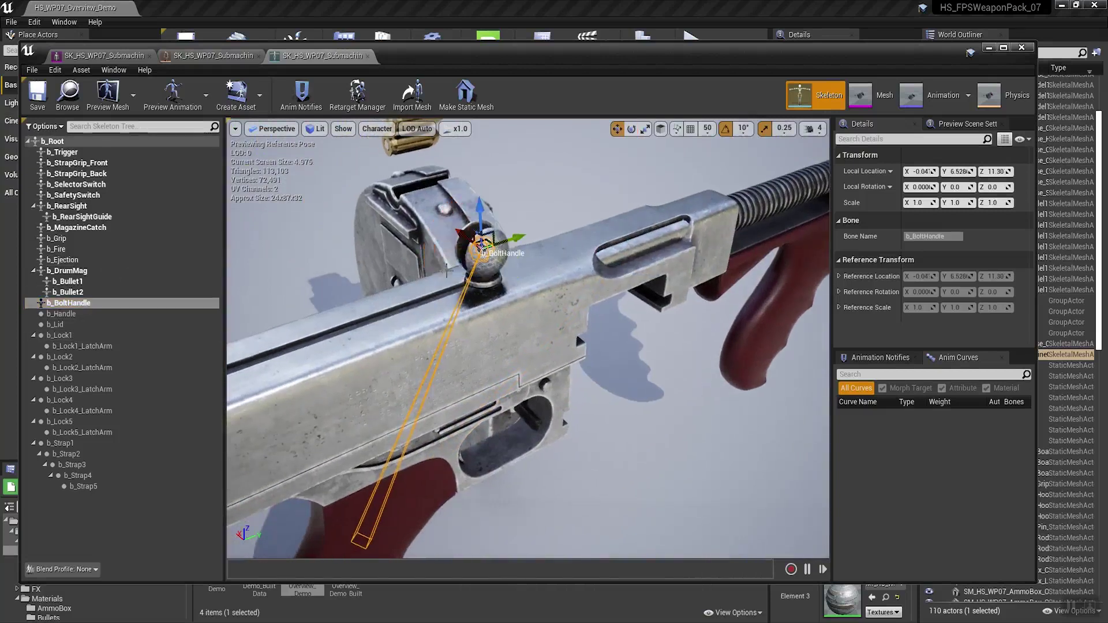
{"action": "left_click_drag", "start_coordinate": [514, 237], "coordinate": [635, 214]}
Step: Check where the b_Ejection and b_Grip bones sit on the weapon
{"action": "left_click", "coordinate": [63, 261]}
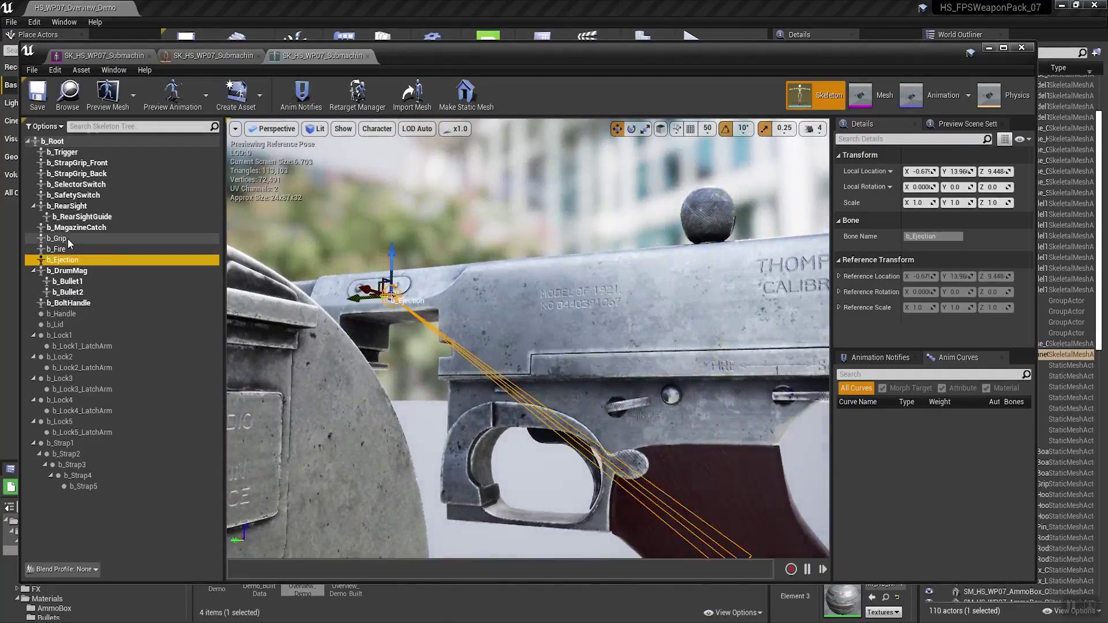
{"action": "right_click_drag", "start_coordinate": [353, 360], "coordinate": [288, 381]}
{"action": "left_click_drag", "start_coordinate": [508, 393], "coordinate": [453, 400]}
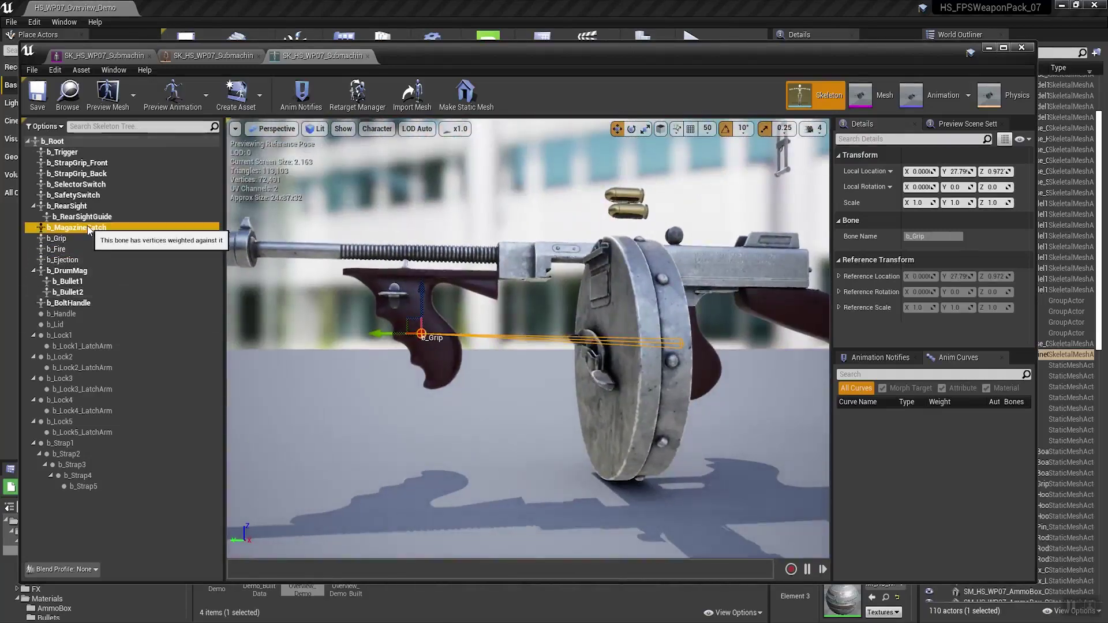
Step: Examine the b_MagazineCatch bone at the magazine release using the rotation gizmo
{"action": "right_click_drag", "start_coordinate": [370, 300], "coordinate": [454, 351]}
{"action": "key", "text": "w"}
{"action": "key", "text": "e"}
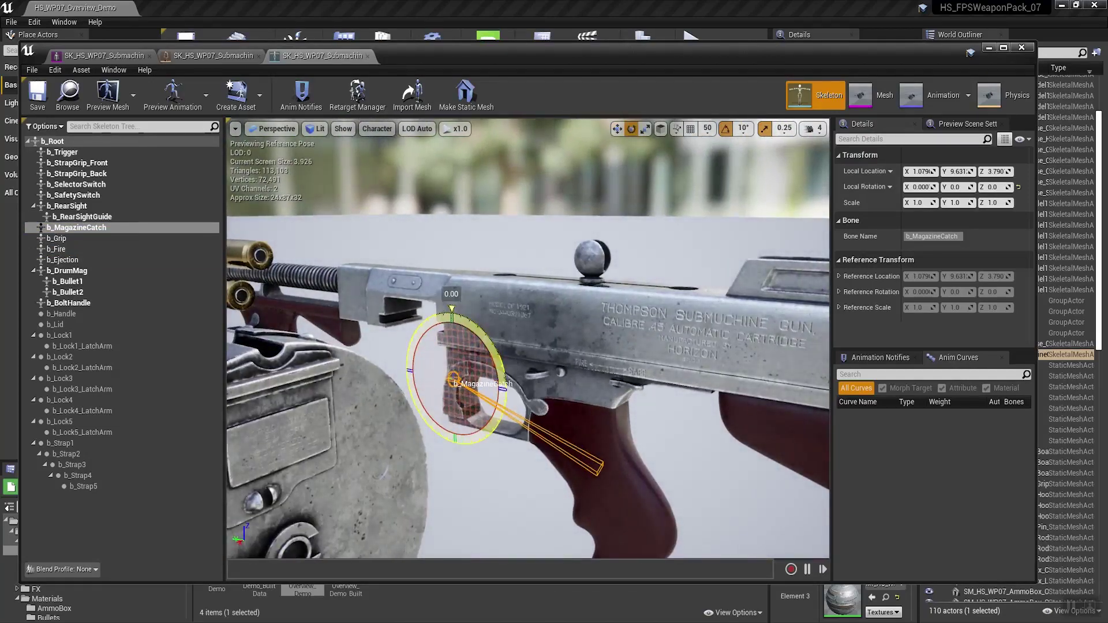
{"action": "right_click_drag", "start_coordinate": [628, 463], "coordinate": [578, 439]}
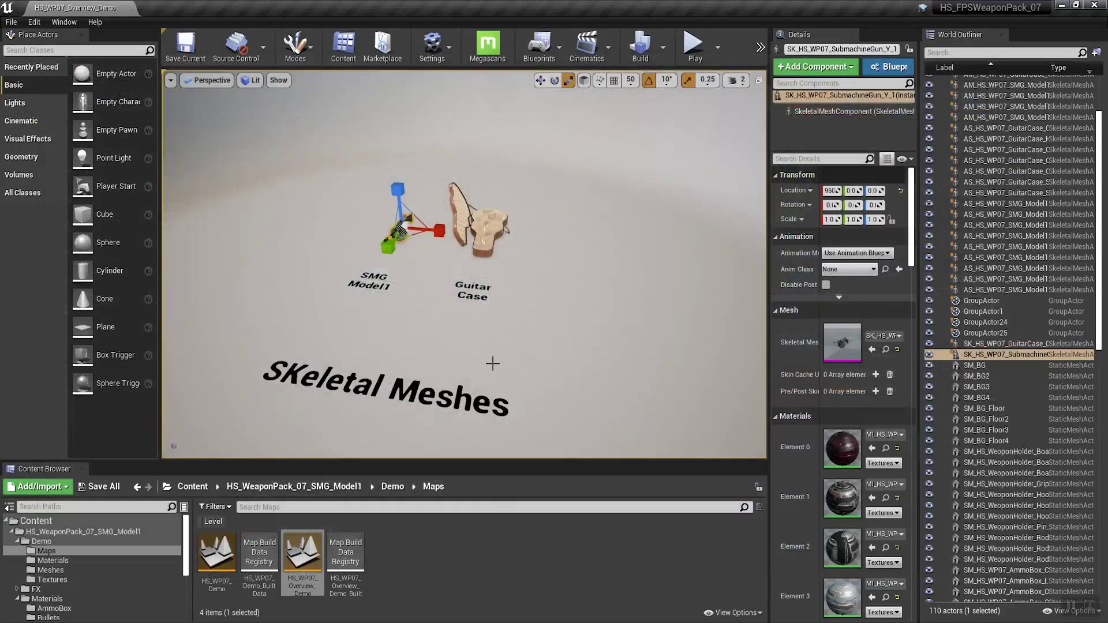
Step: Go to the SMG animation displays in the overview level and start it in Simulate mode
{"action": "mouse_move", "coordinate": [464, 263]}
{"action": "right_mouse_down"}
{"action": "mouse_move", "coordinate": [450, 272]}
{"action": "mouse_move", "coordinate": [508, 263]}
{"action": "mouse_move", "coordinate": [502, 191]}
{"action": "mouse_move", "coordinate": [485, 271]}
{"action": "right_mouse_up"}
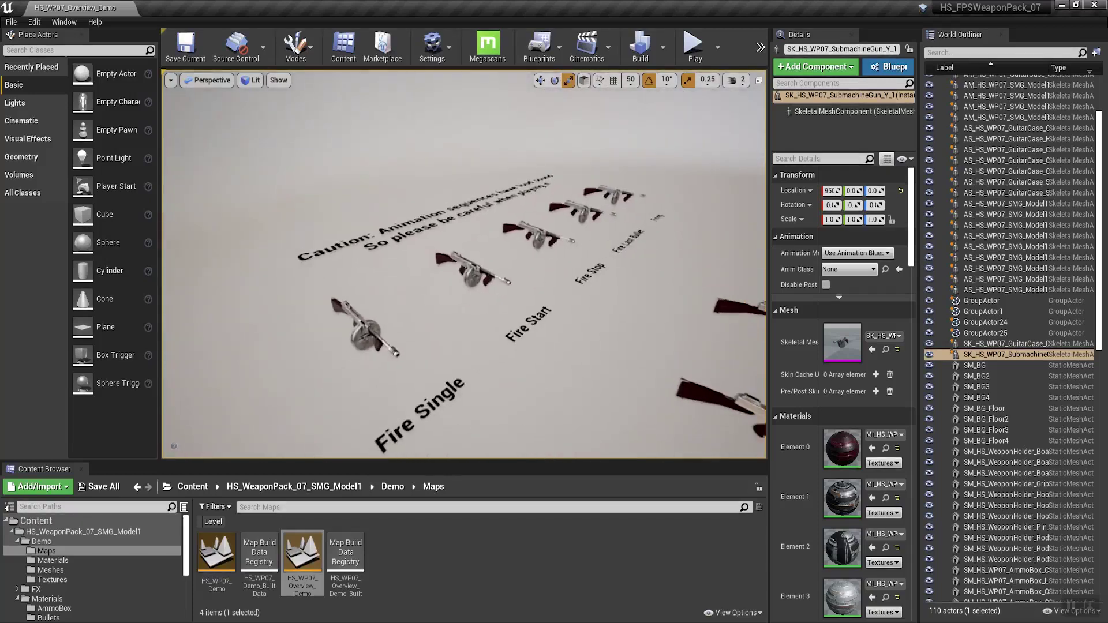
{"action": "left_click", "coordinate": [720, 50]}
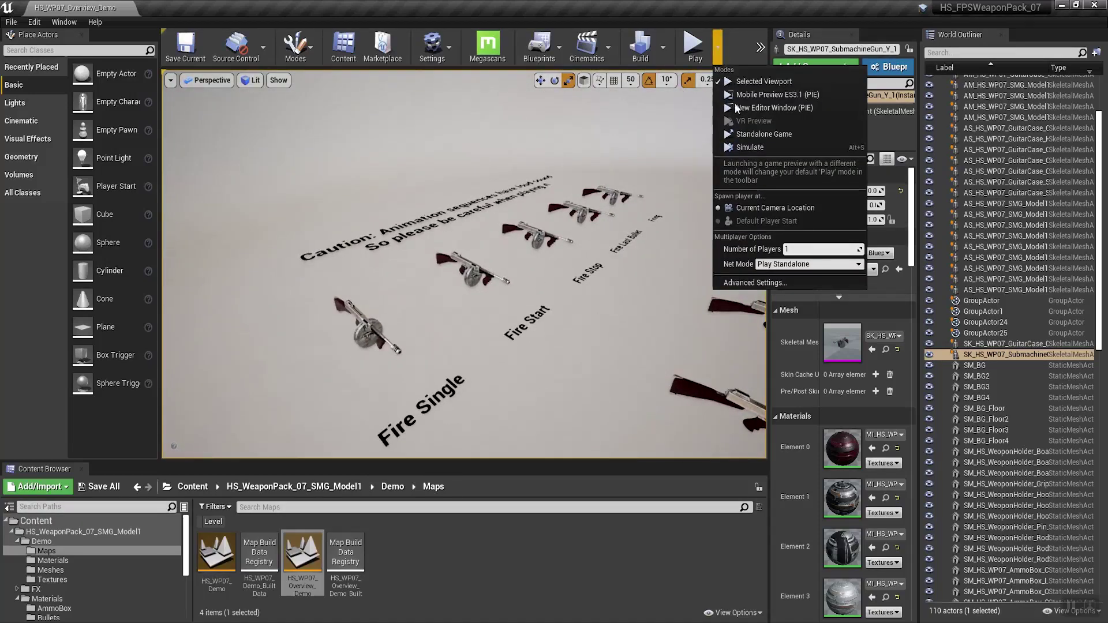
{"action": "left_click", "coordinate": [758, 149]}
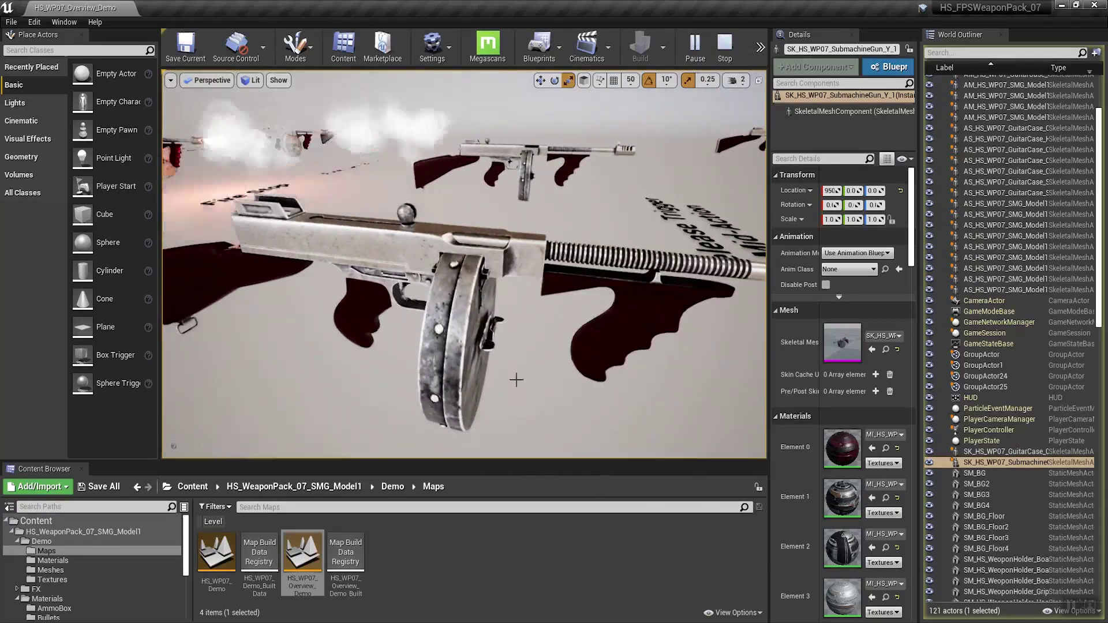
Step: Focus on the Release Trigger Mid-Action display and view its animated SMG up close
{"action": "left_click", "coordinate": [694, 231]}
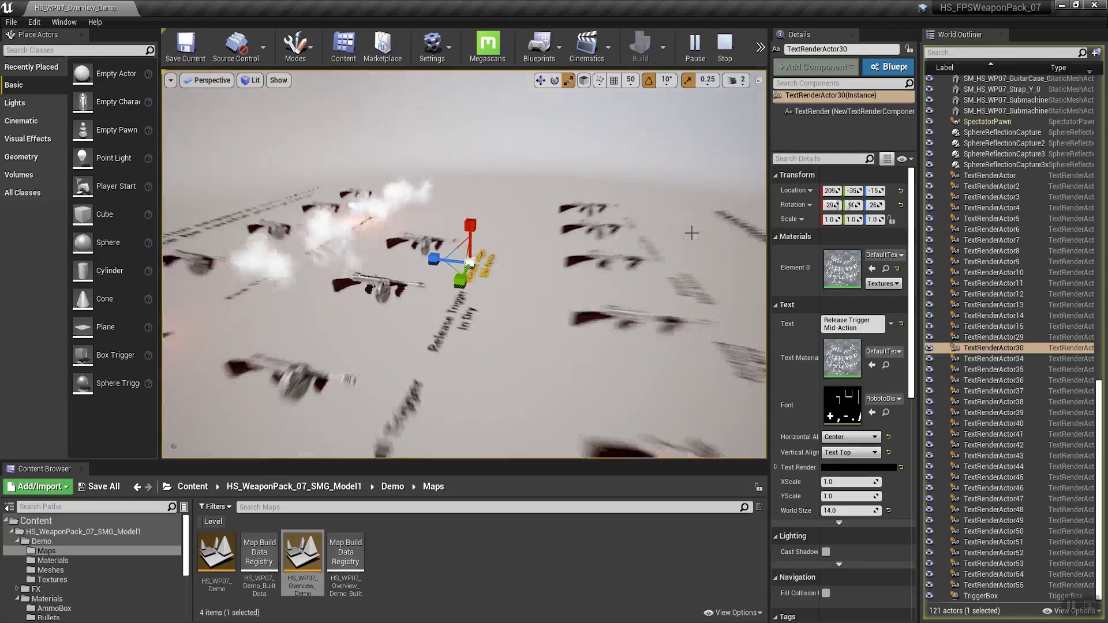
{"action": "key", "text": "f"}
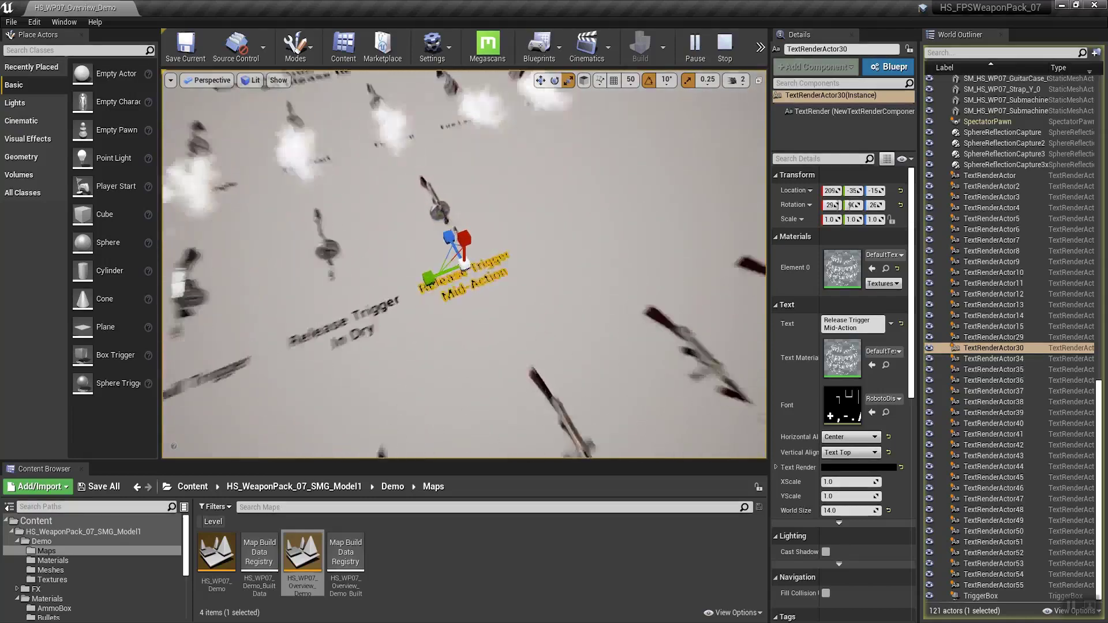
{"action": "mouse_move", "coordinate": [554, 319]}
{"action": "right_mouse_down"}
{"action": "mouse_move", "coordinate": [580, 311]}
{"action": "mouse_move", "coordinate": [438, 288]}
{"action": "mouse_move", "coordinate": [490, 278]}
{"action": "mouse_move", "coordinate": [465, 283]}
{"action": "mouse_move", "coordinate": [517, 340]}
{"action": "mouse_move", "coordinate": [554, 319]}
{"action": "right_mouse_up"}
{"action": "left_click", "coordinate": [456, 197]}
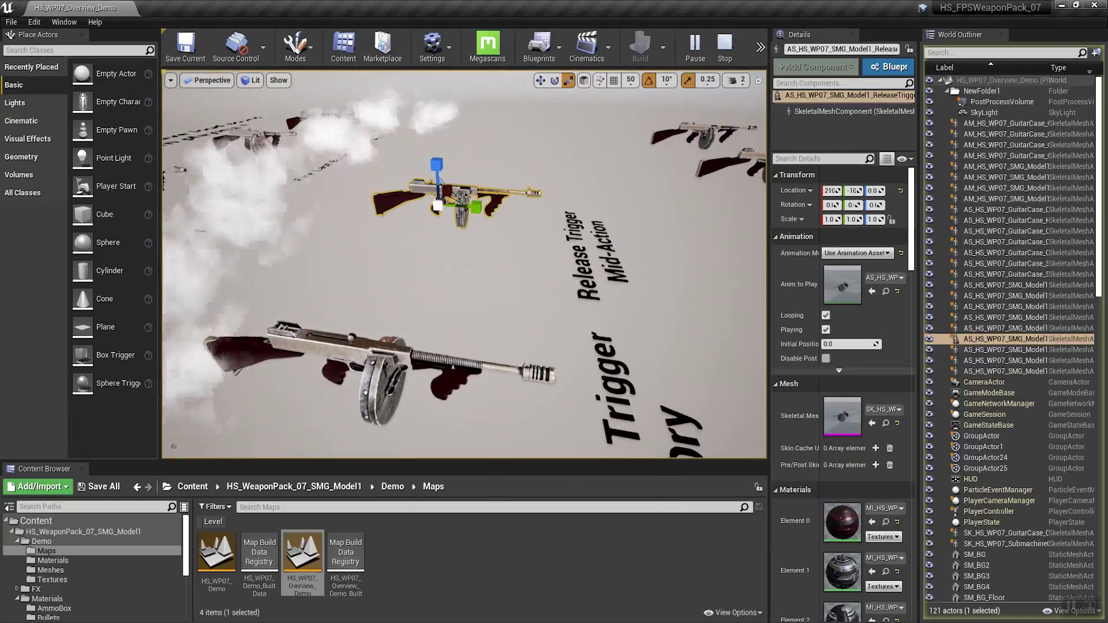
{"action": "right_click_drag", "start_coordinate": [479, 252], "coordinate": [584, 335]}
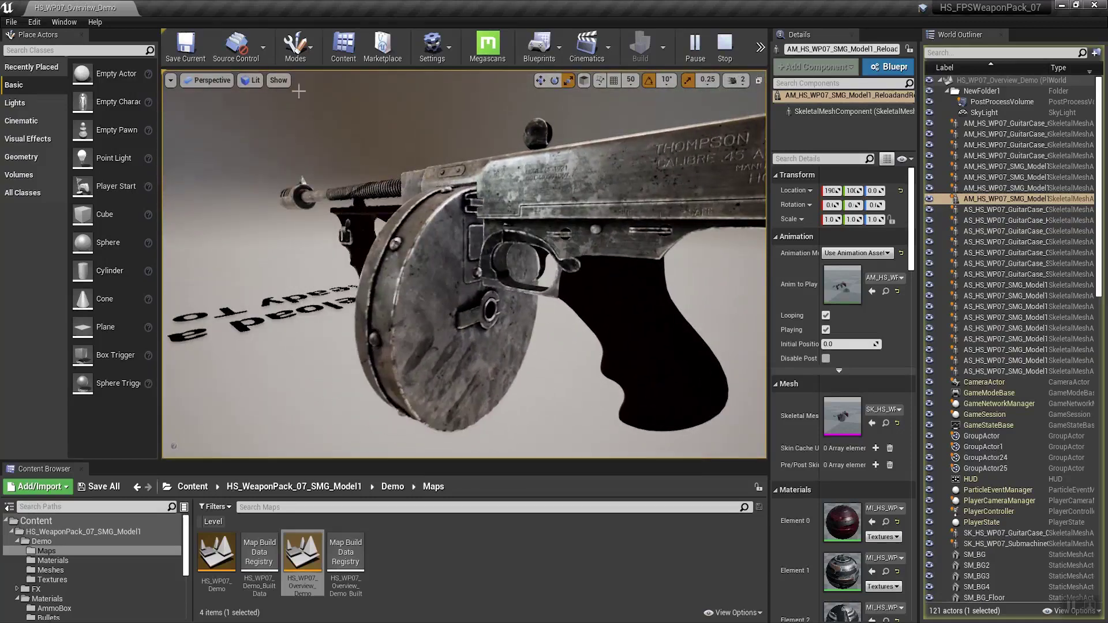
Step: Adjust the viewport options and view the SMG reload animations, including Reload In Dry
{"action": "left_click", "coordinate": [170, 81]}
{"action": "left_click_drag", "start_coordinate": [257, 189], "coordinate": [252, 190]}
{"action": "left_click", "coordinate": [468, 307]}
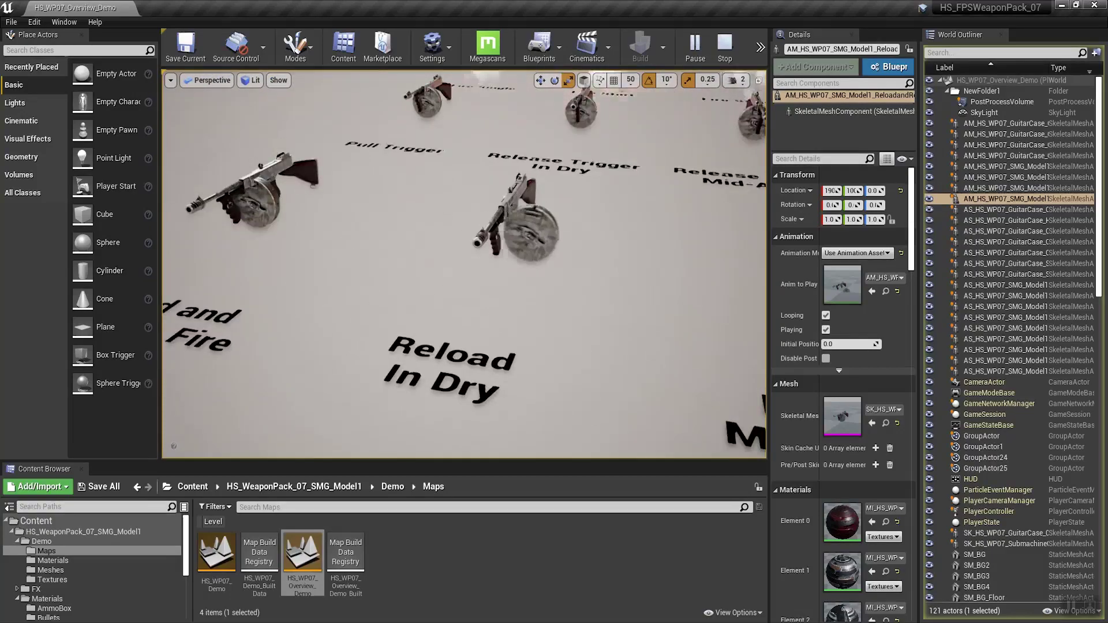
{"action": "right_click_drag", "start_coordinate": [558, 353], "coordinate": [568, 360]}
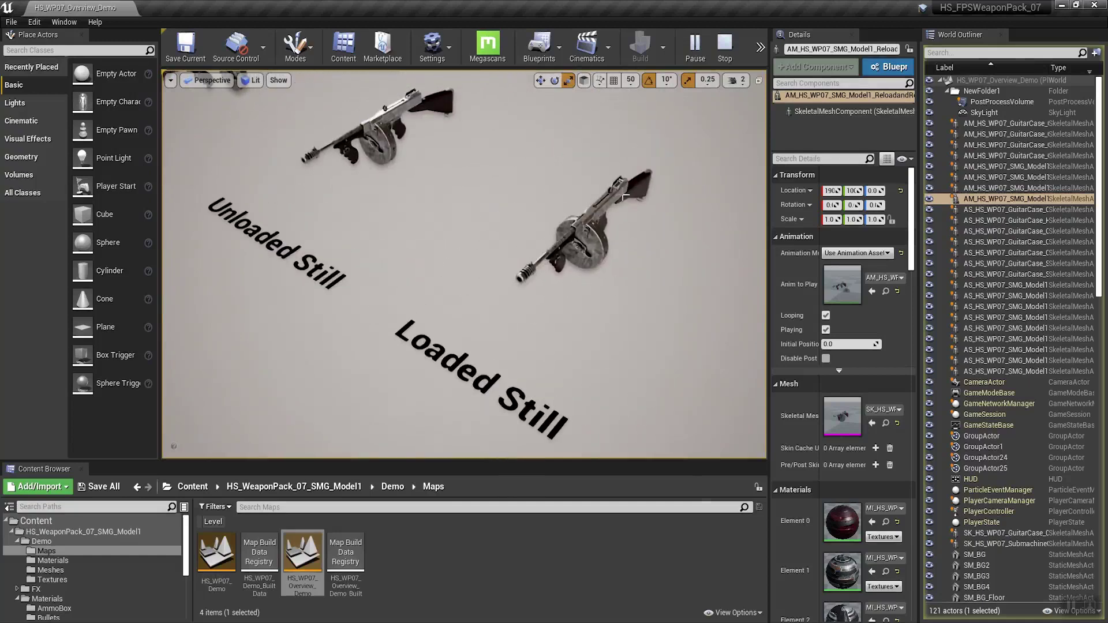
Step: Focus on the Loaded Still SMG and inspect it from another angle
{"action": "left_click", "coordinate": [598, 208]}
{"action": "key", "text": "f"}
{"action": "left_click_drag", "start_coordinate": [599, 208], "coordinate": [497, 156], "text": "alt"}
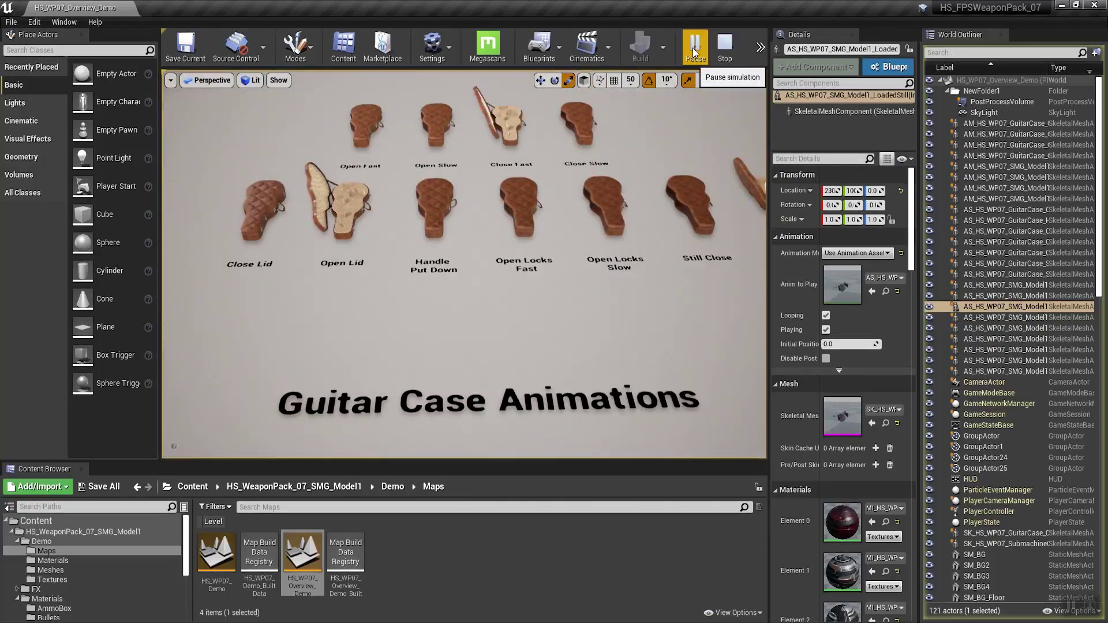
Step: Restart the level simulation at the guitar case animations and select the Open Fast guitar case
{"action": "left_click", "coordinate": [725, 45]}
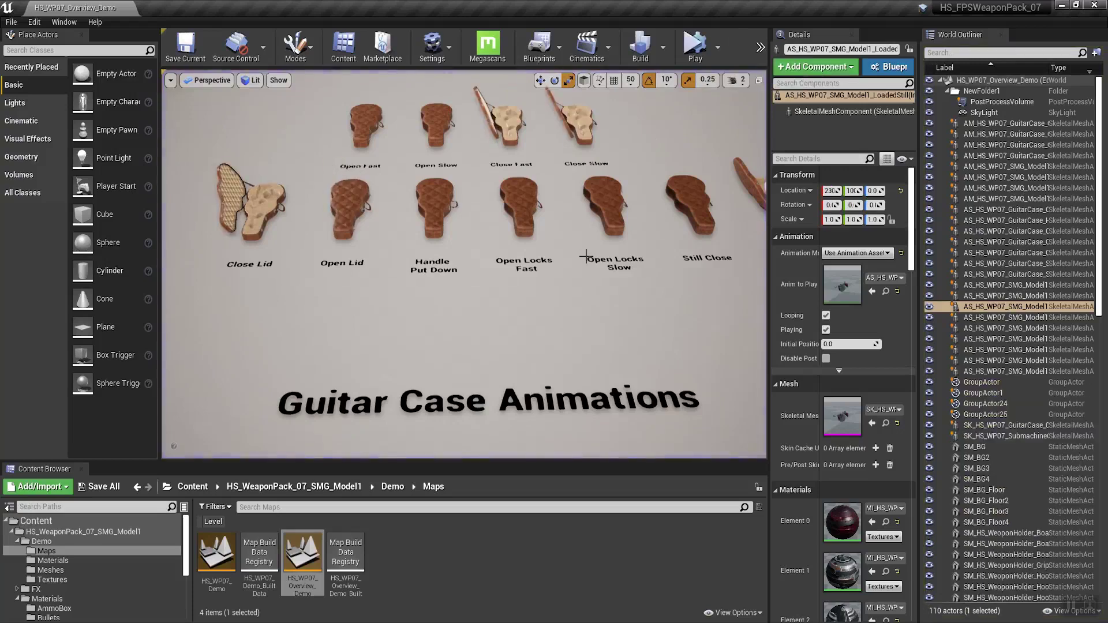
{"action": "left_click", "coordinate": [697, 52]}
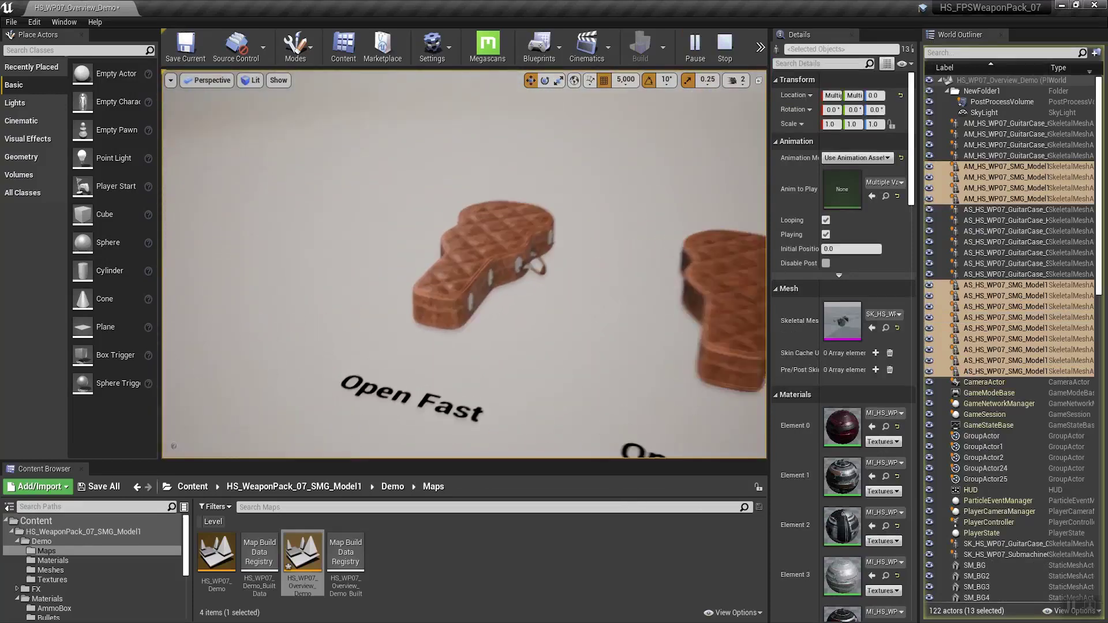
{"action": "left_click", "coordinate": [491, 260]}
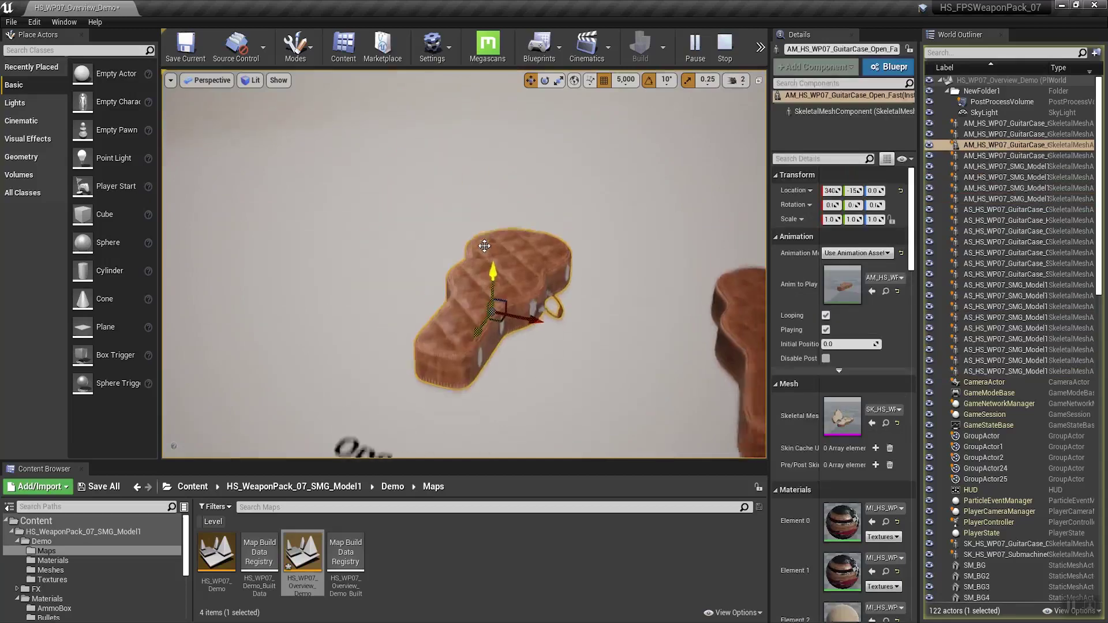